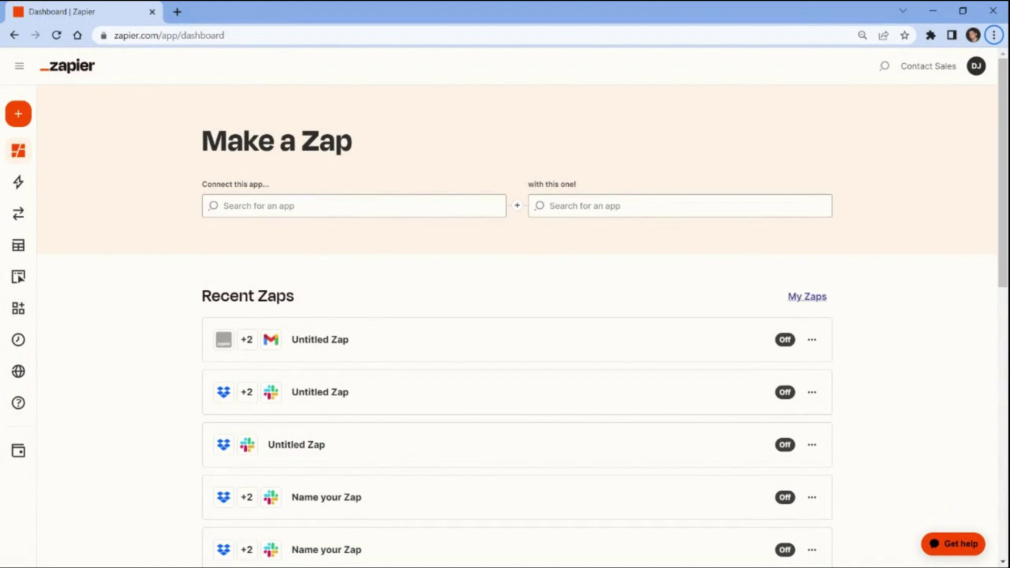
# Step: Create a new Zap with Google Drive as the trigger app and New File in Folder as its event
pyautogui.click(34, 121)
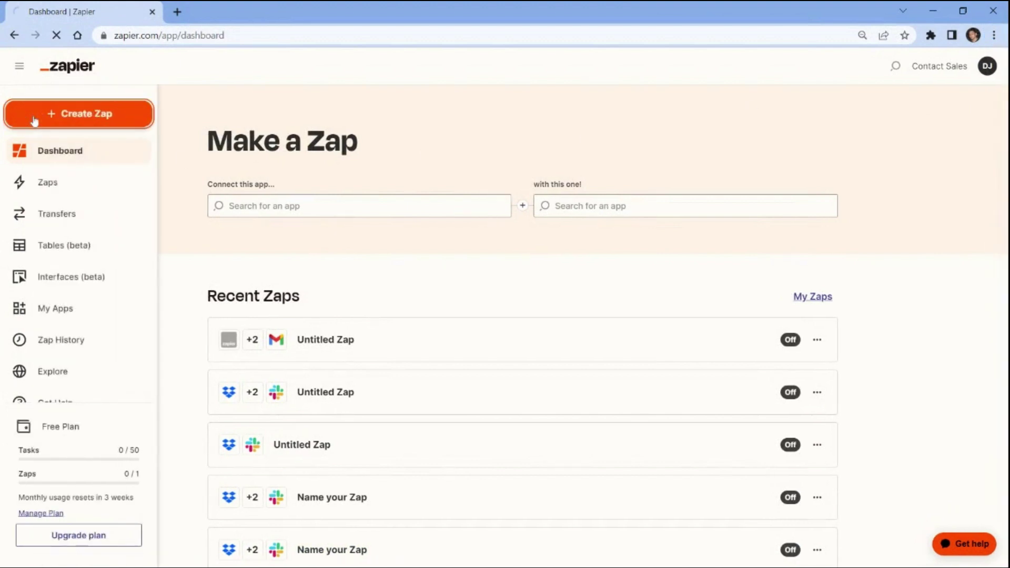
pyautogui.write('g')
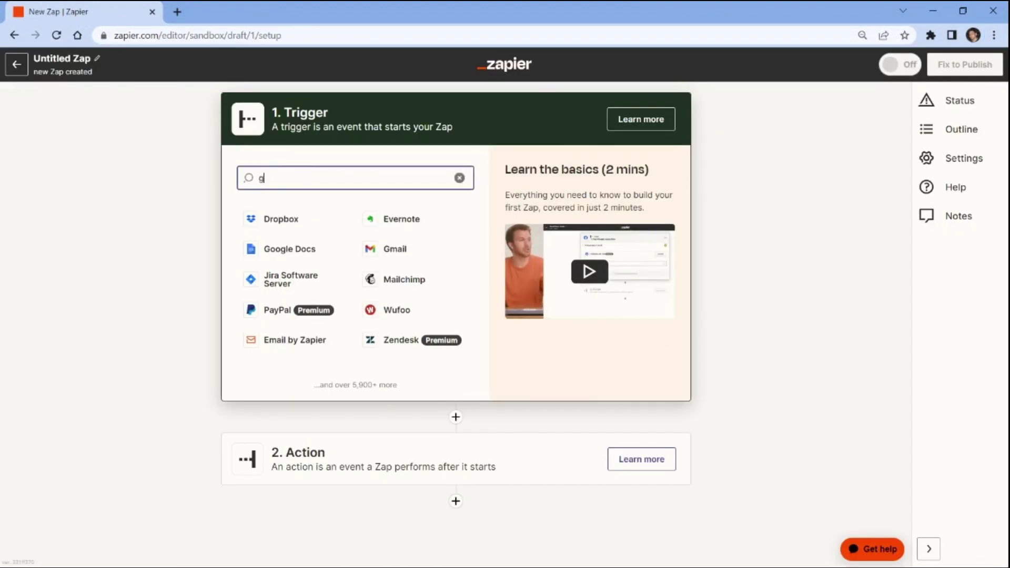
pyautogui.write('oogle')
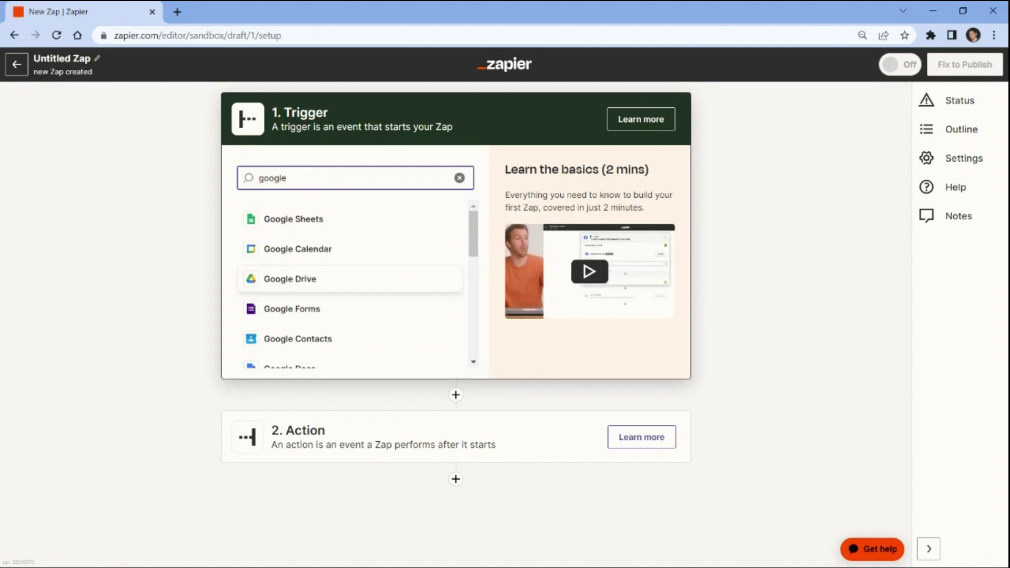
pyautogui.click(290, 278)
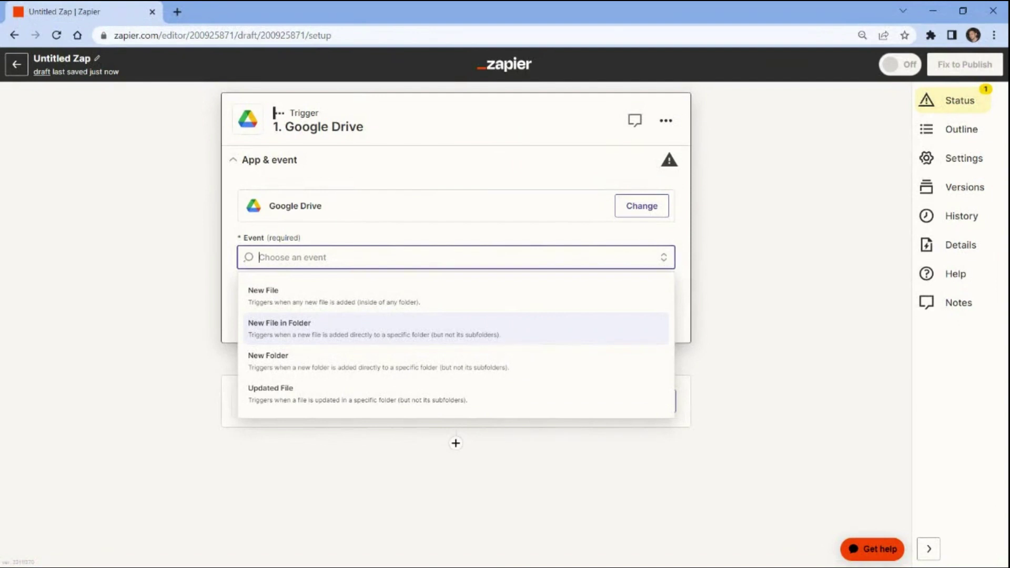
pyautogui.click(268, 324)
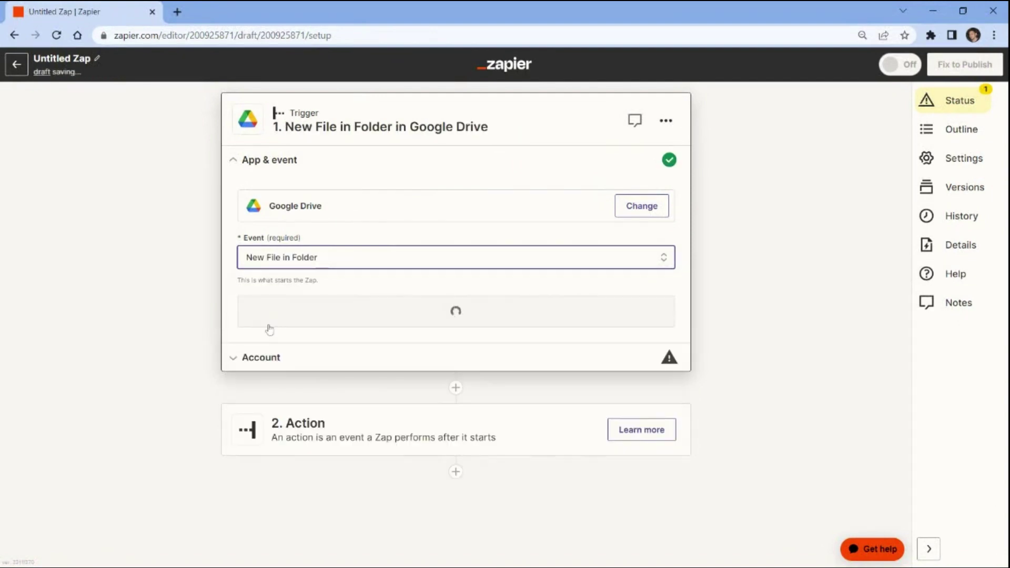
pyautogui.click(268, 324)
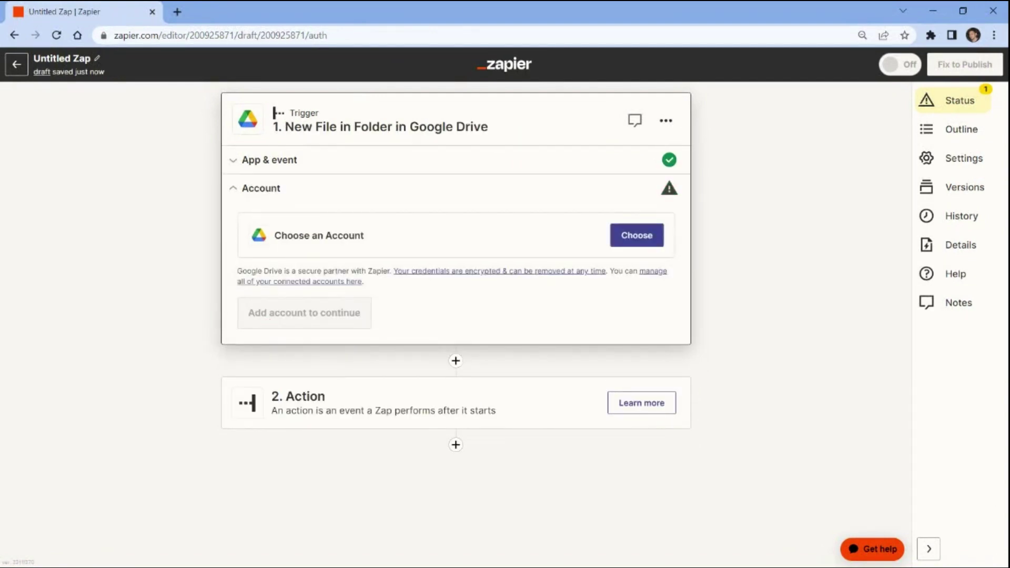
# Step: Choose the Google Drive account and set the trigger to My Google Drive and the PDF.co Test Files folder
pyautogui.click(633, 238)
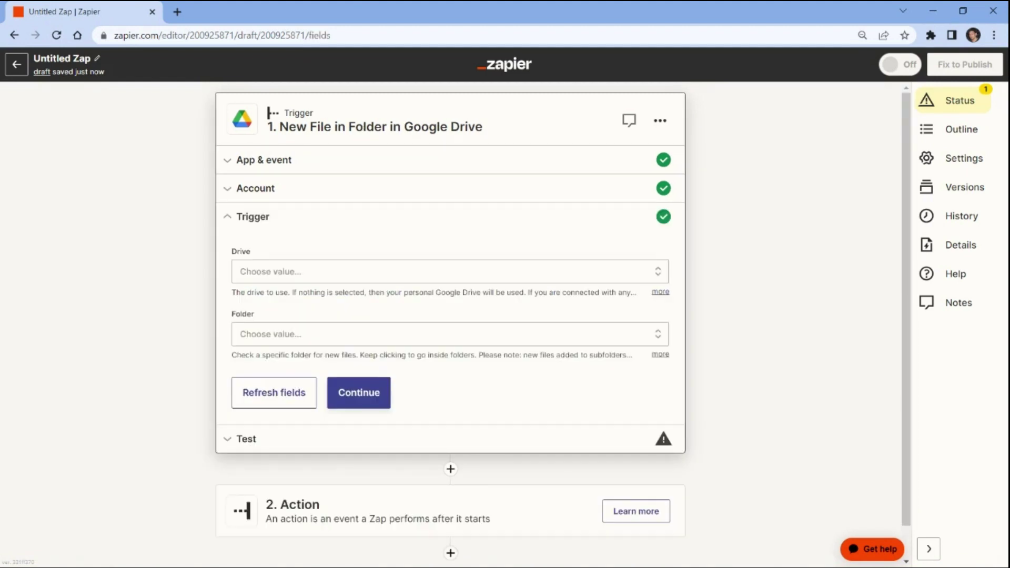
pyautogui.click(248, 274)
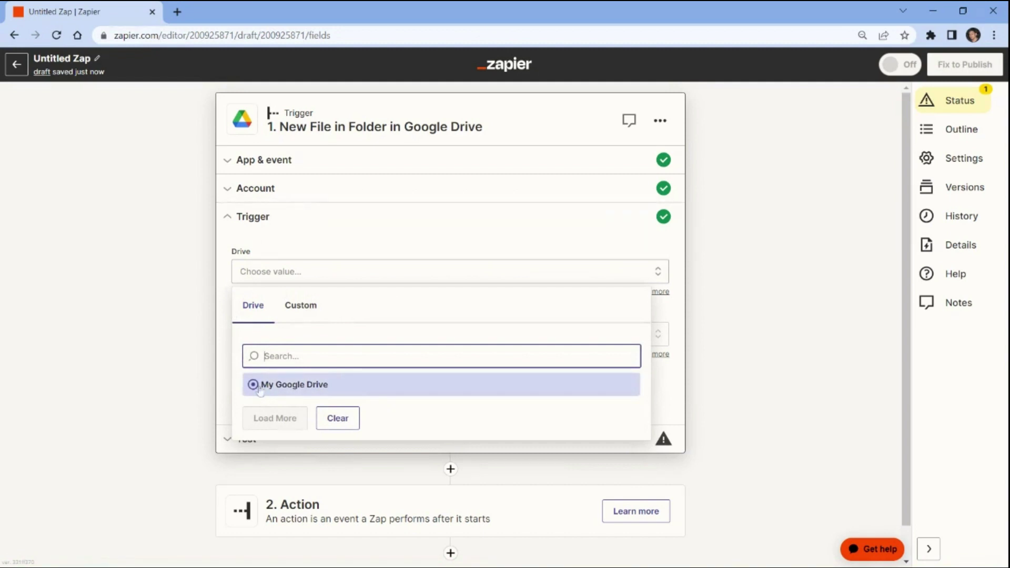
pyautogui.click(259, 387)
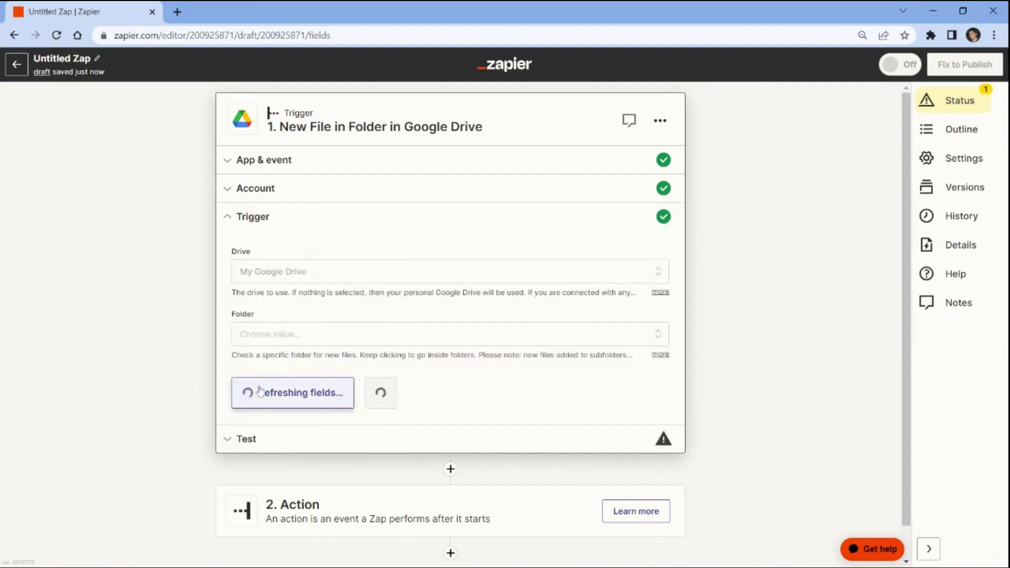
pyautogui.click(250, 338)
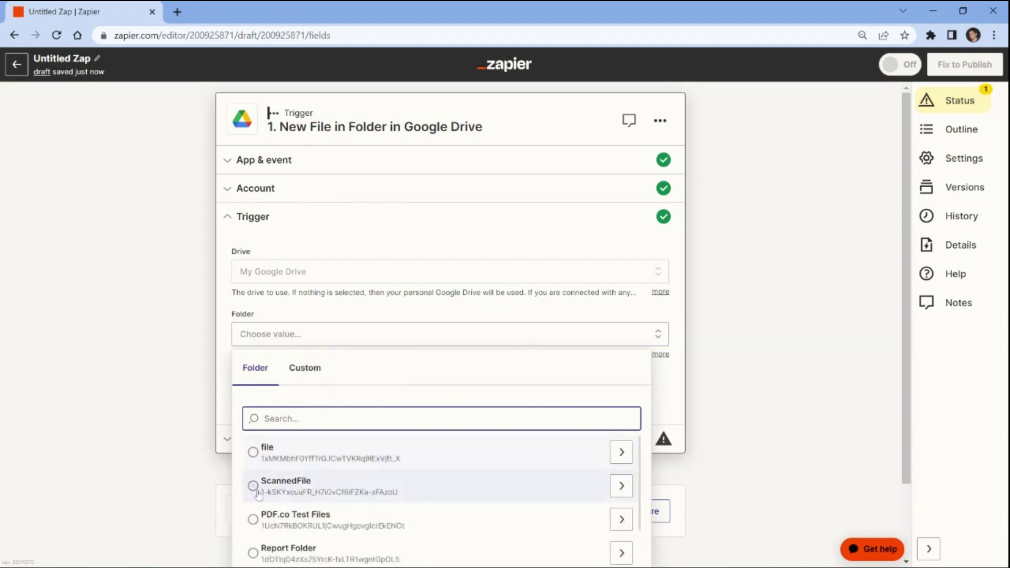
pyautogui.click(254, 520)
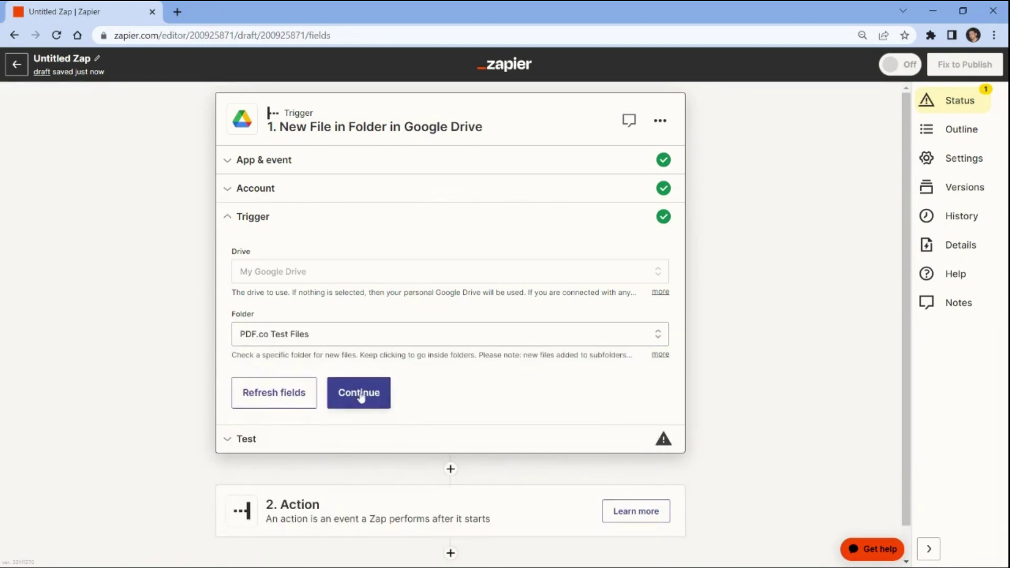
# Step: Test the Google Drive trigger and continue with the New File in Folder B record
pyautogui.click(360, 393)
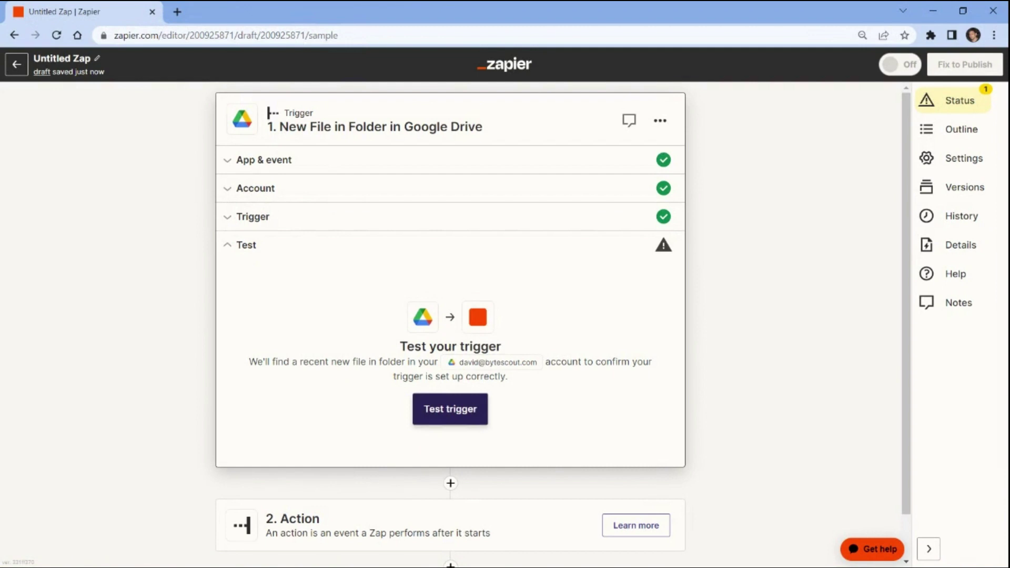
pyautogui.click(450, 409)
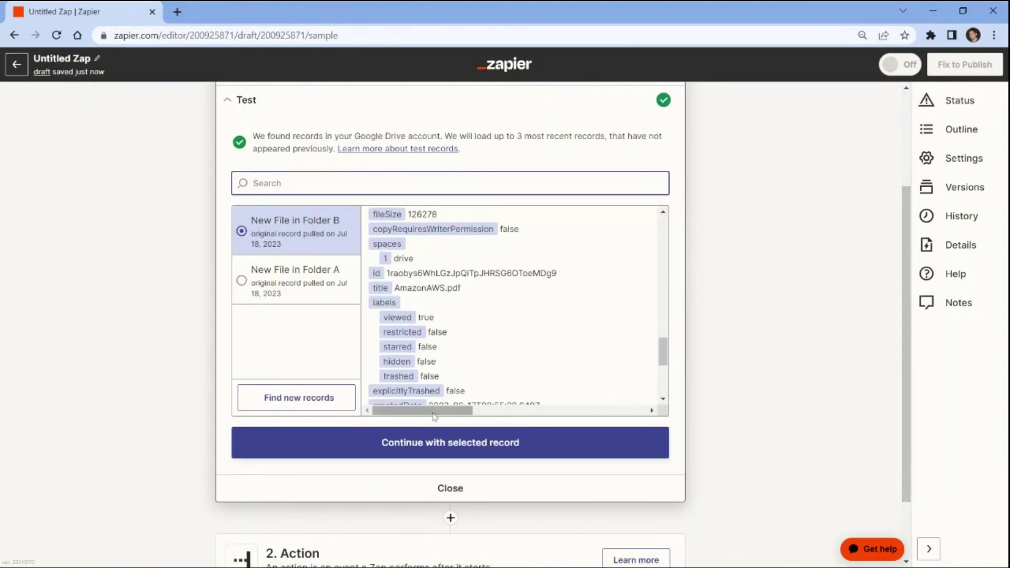
pyautogui.click(436, 442)
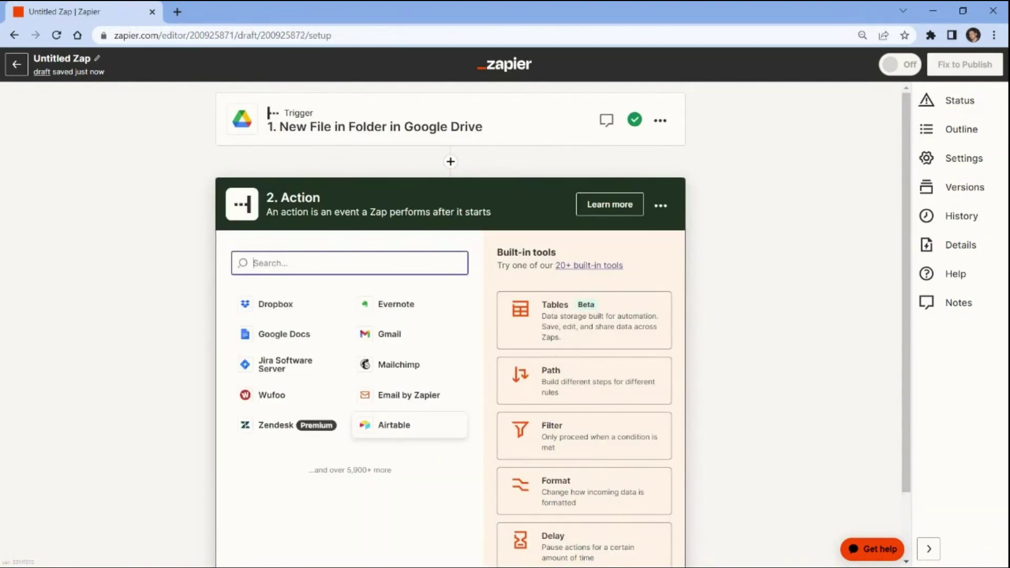
# Step: Set the second step's action to the latest PDF.co app with the Document Classifier event
pyautogui.write('pdf.co')
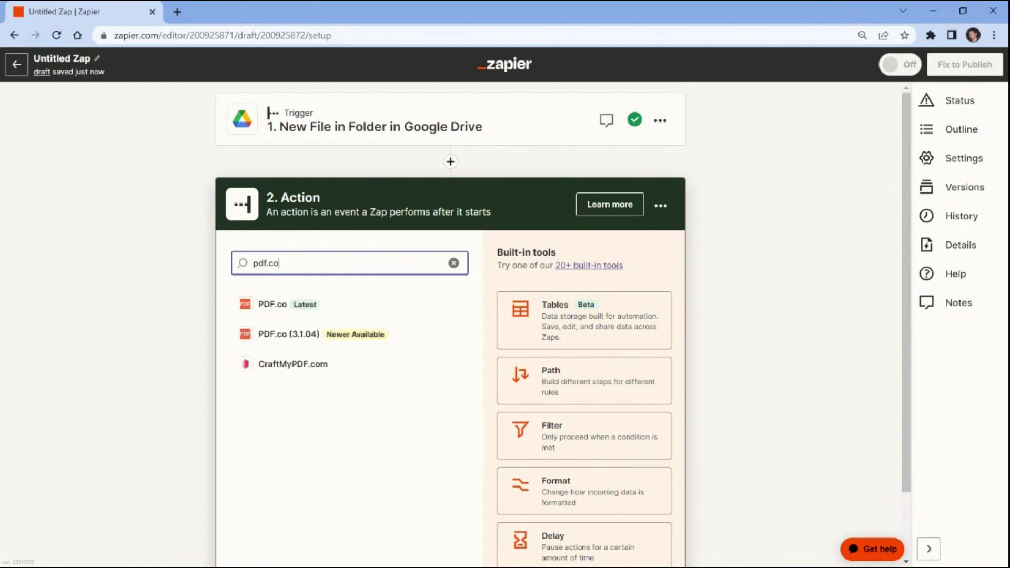
pyautogui.click(279, 308)
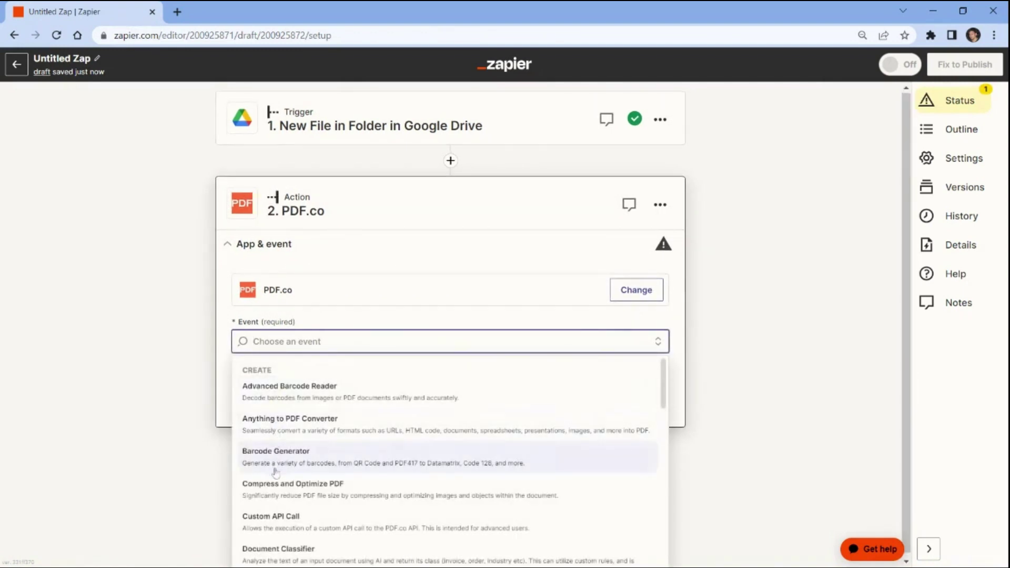
pyautogui.click(275, 549)
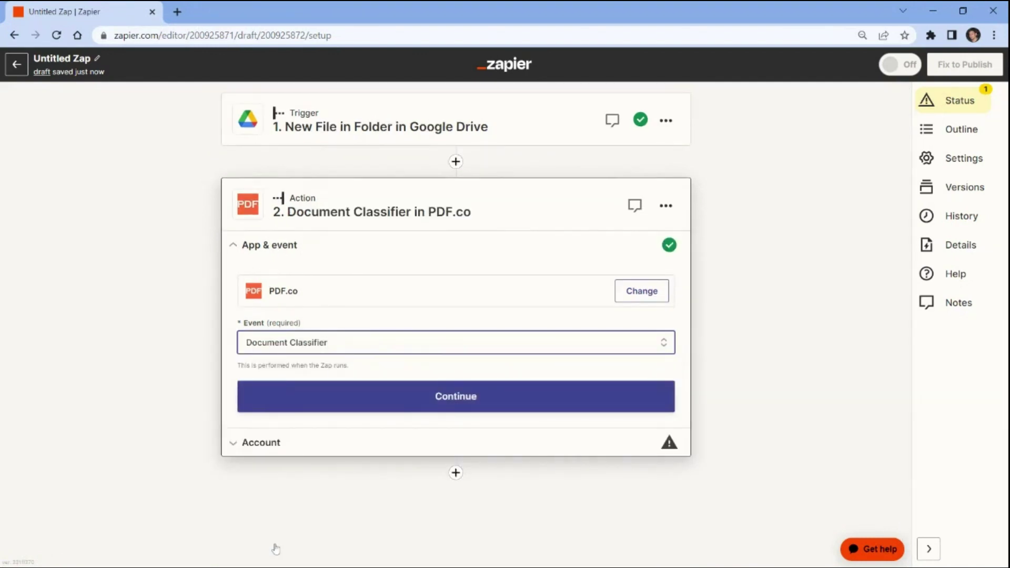
pyautogui.click(259, 406)
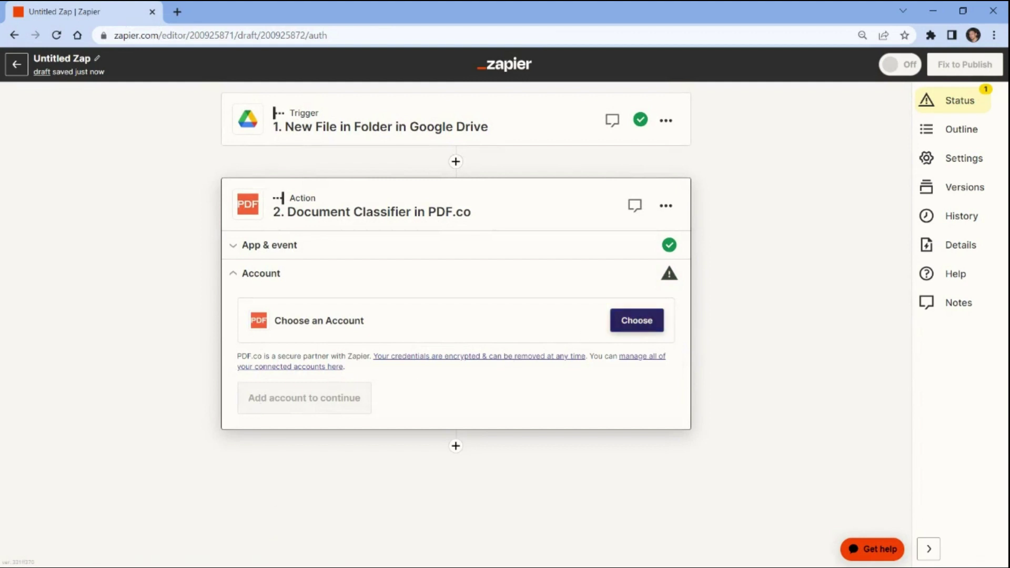
# Step: Start choosing the PDF.co account for the action and copy the API key from the PDF.co dashboard
pyautogui.click(636, 321)
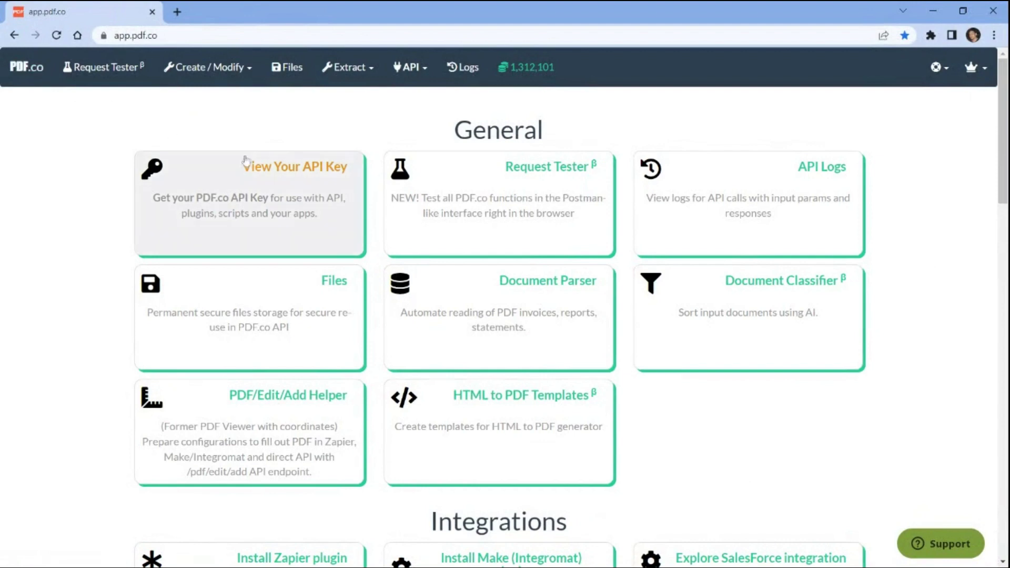
pyautogui.click(278, 167)
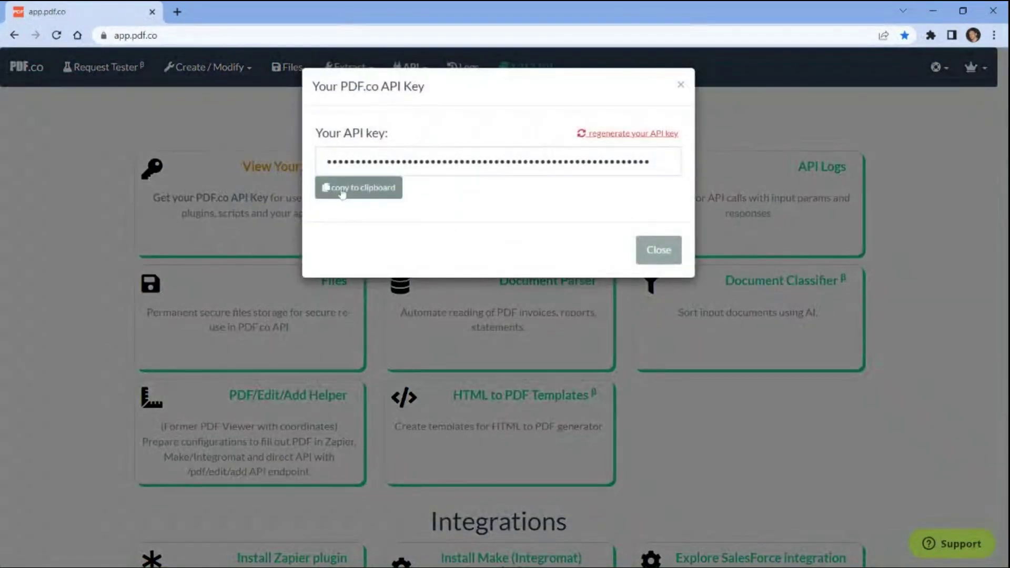
pyautogui.click(361, 193)
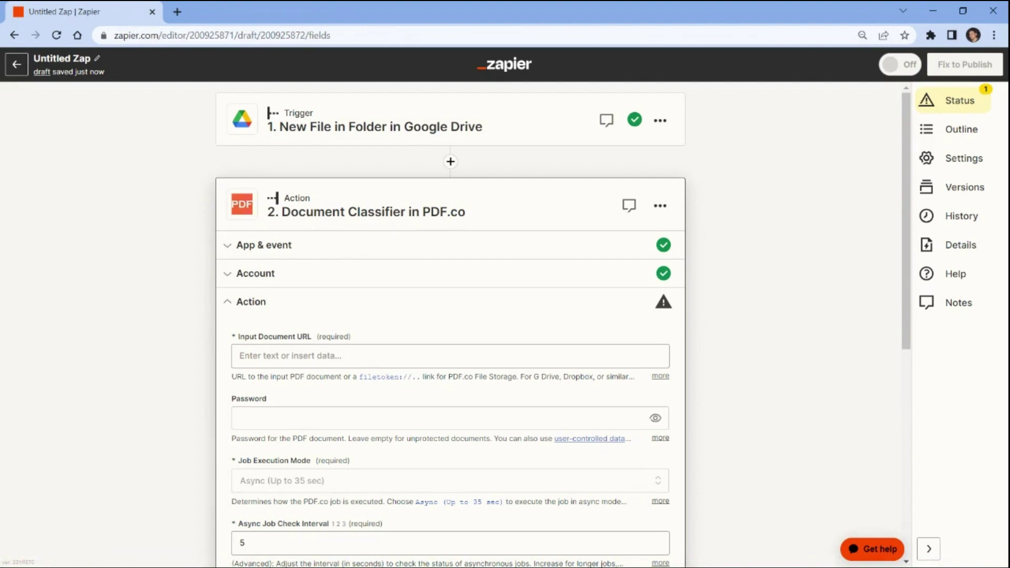
# Step: Map the Document Classifier's Input Document URL to the Web Content Link from the Google Drive trigger
pyautogui.click(265, 356)
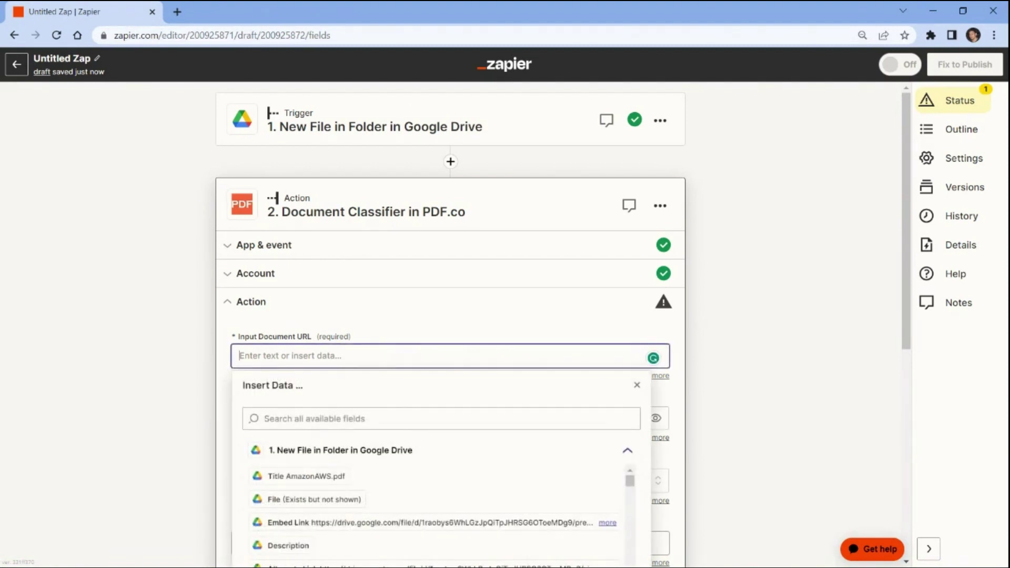
pyautogui.click(629, 481)
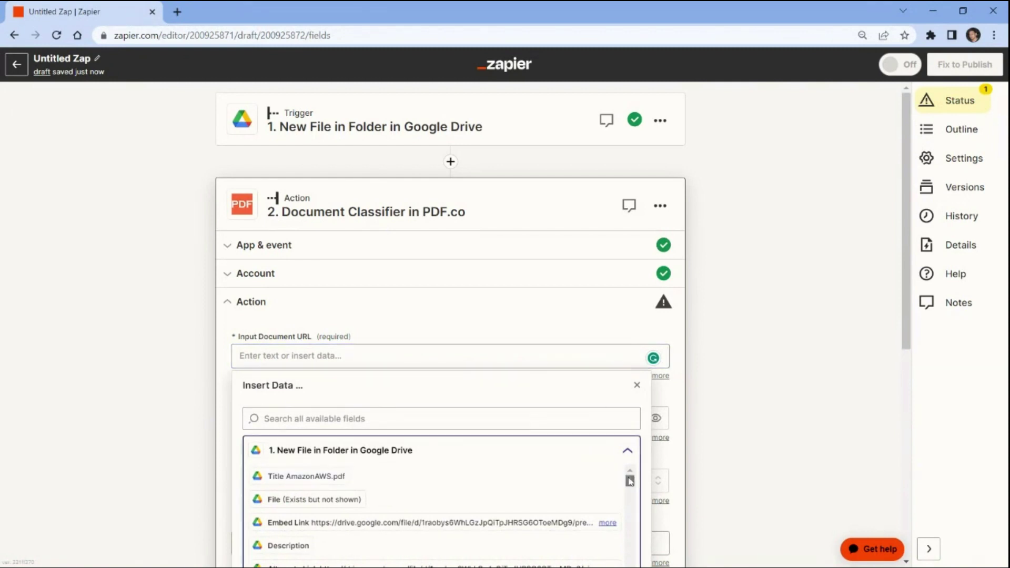
pyautogui.moveTo(629, 481); pyautogui.dragTo(630, 494)
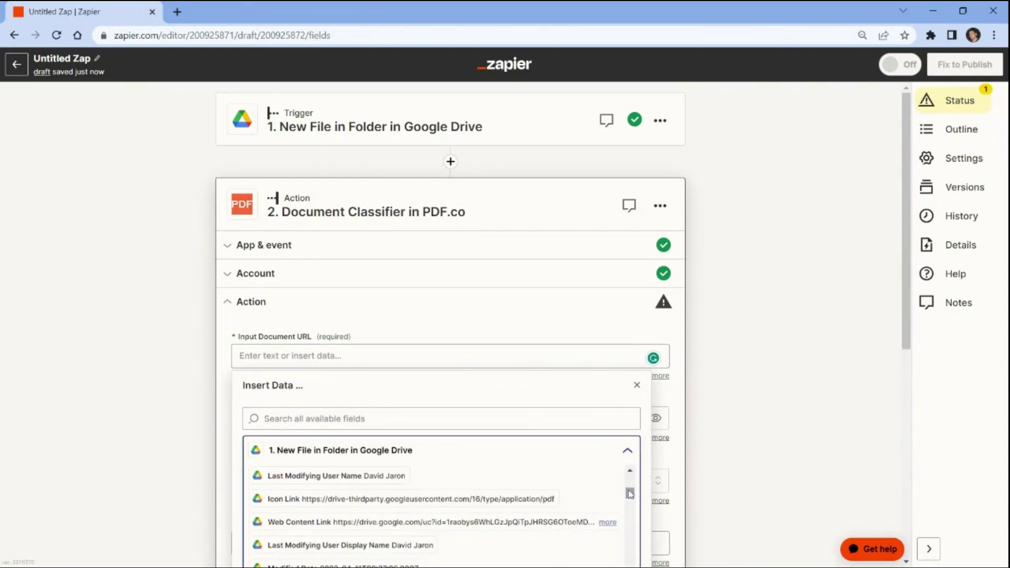
pyautogui.click(514, 525)
pyautogui.click(190, 523)
# Step: Set the Document Classifier's Custom Classification Rules to "6640,OR,Amazon"
pyautogui.scroll(-1, 190, 523)
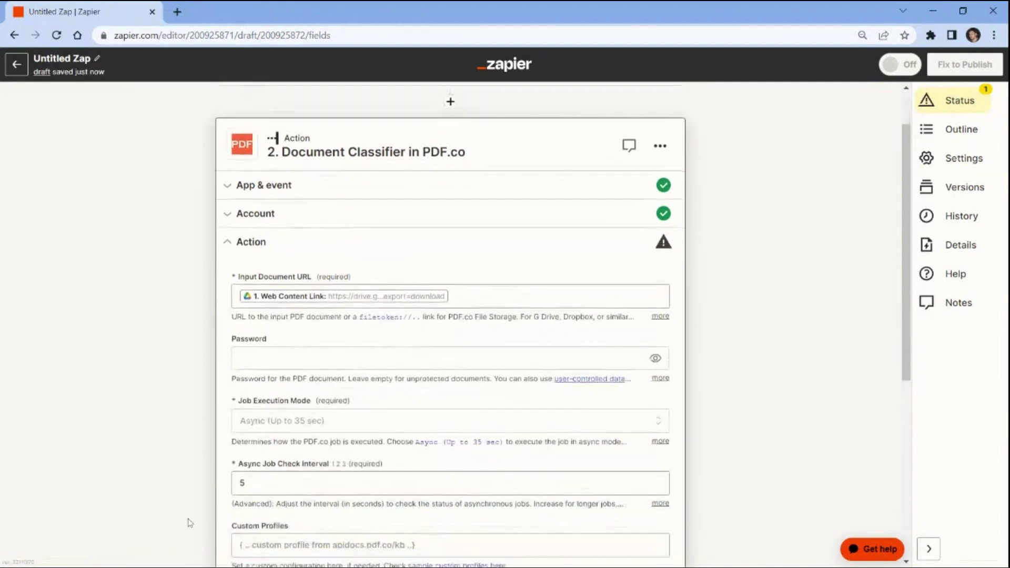
pyautogui.scroll(-3, 190, 522)
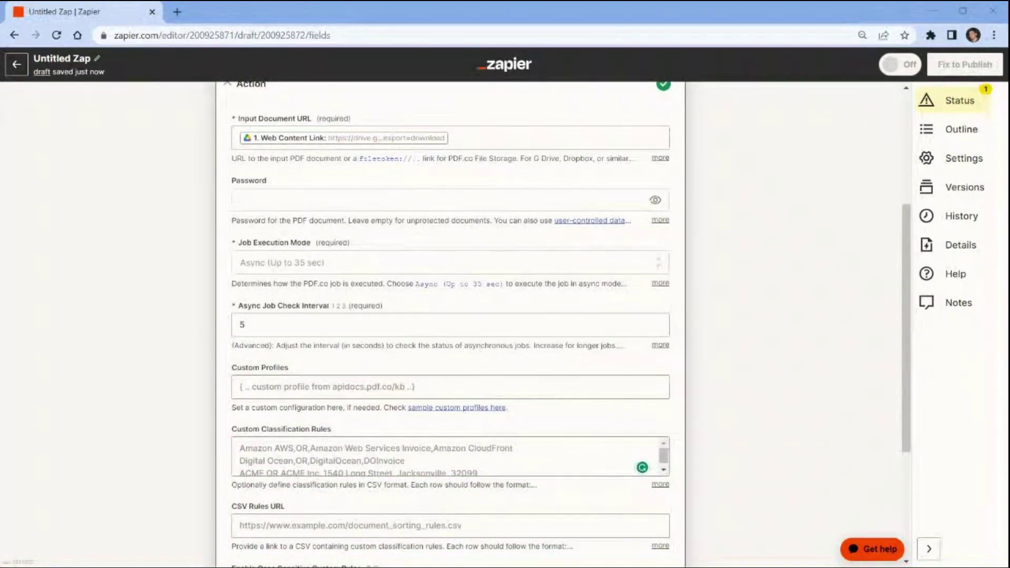
pyautogui.click(242, 436)
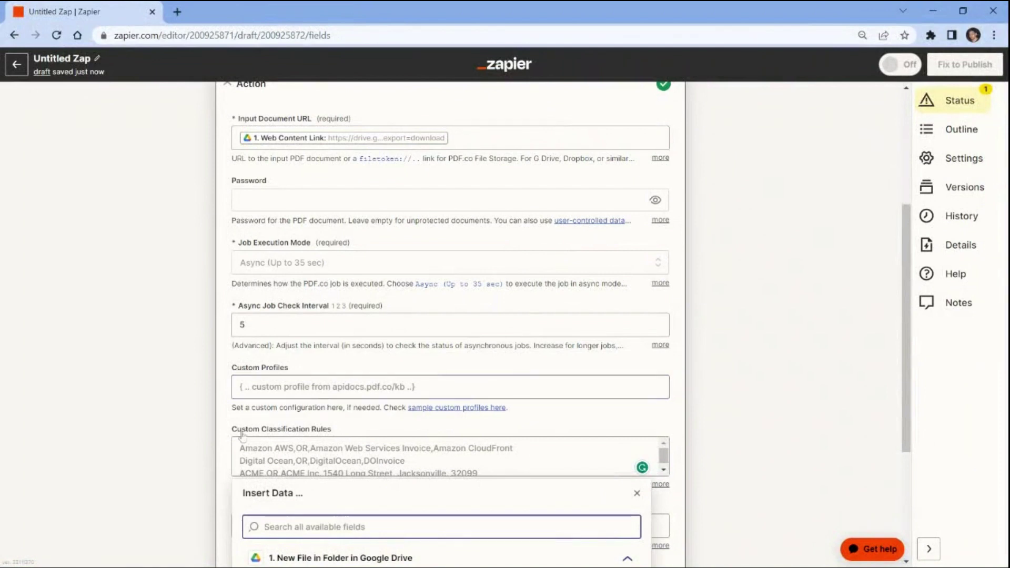
pyautogui.click(240, 448)
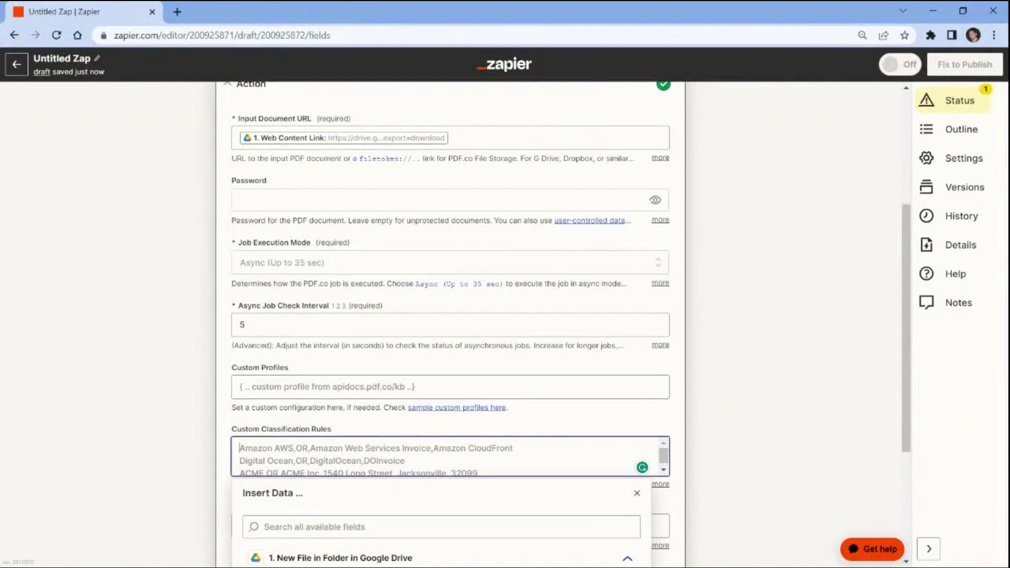
pyautogui.hotkey('ctrl', 'v')
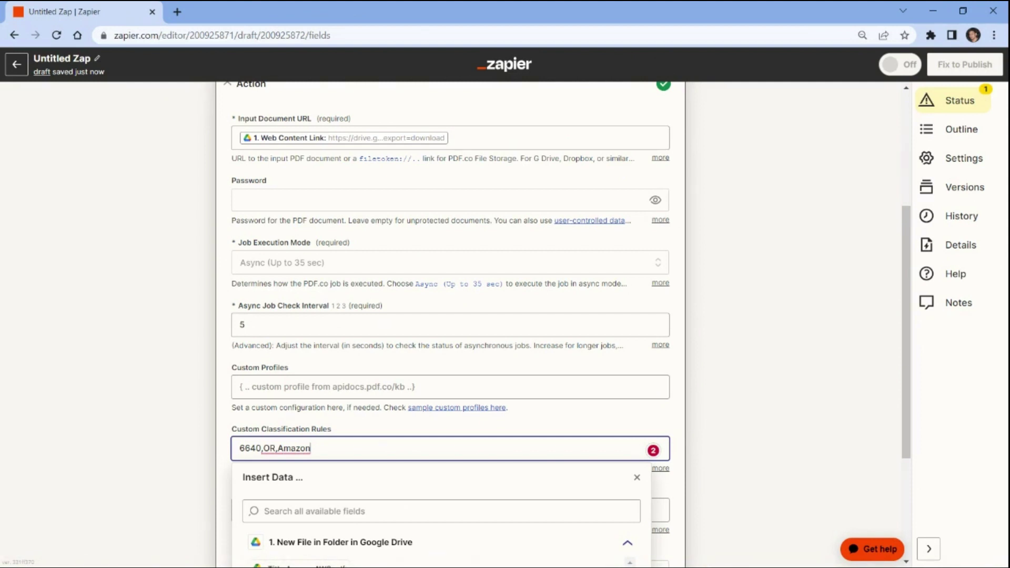
pyautogui.click(210, 453)
# Step: Finish the Document Classifier setup and test the action
pyautogui.scroll(-4, 210, 455)
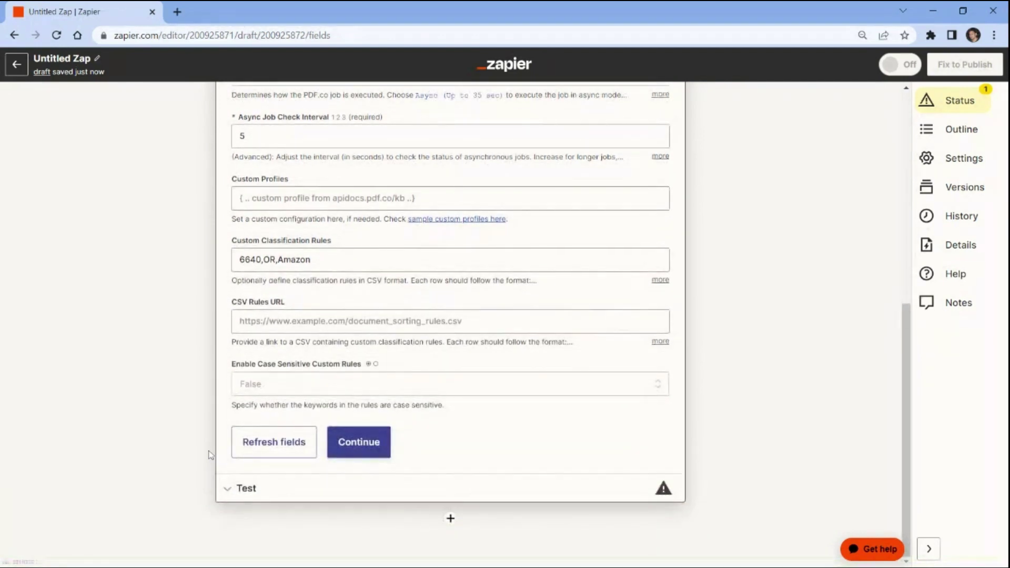
pyautogui.click(358, 444)
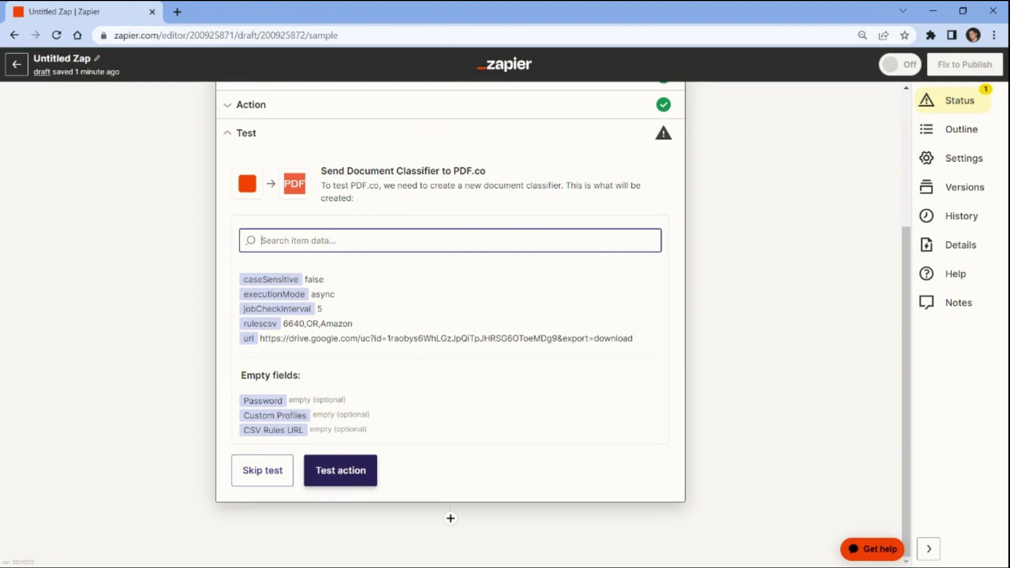
pyautogui.click(347, 472)
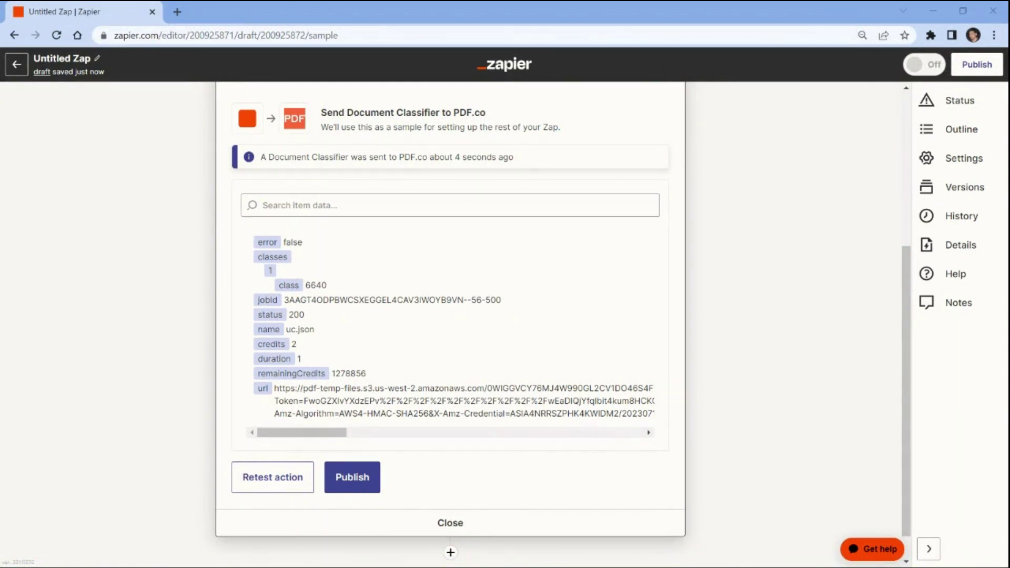
pyautogui.hotkey('alt', 'Tab')
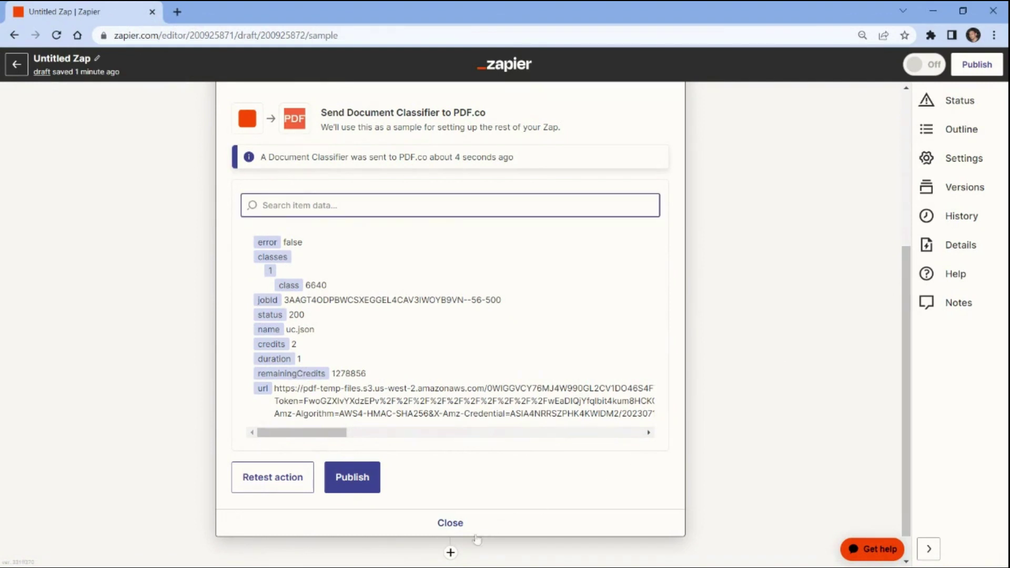
# Step: Add a third action after the Document Classifier using the latest PDF.co app with the Document Parser event
pyautogui.click(451, 552)
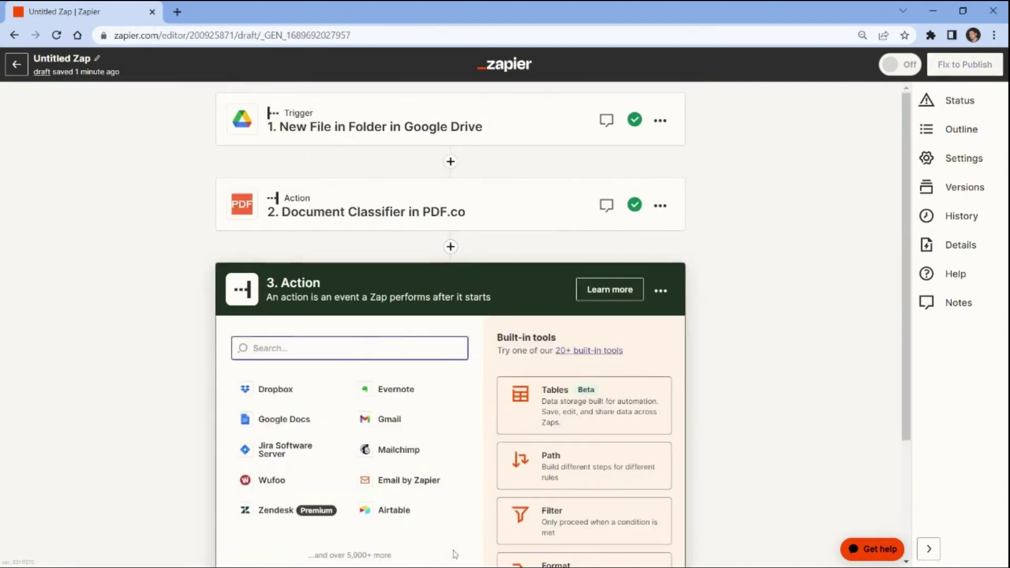
pyautogui.write('pdf.co')
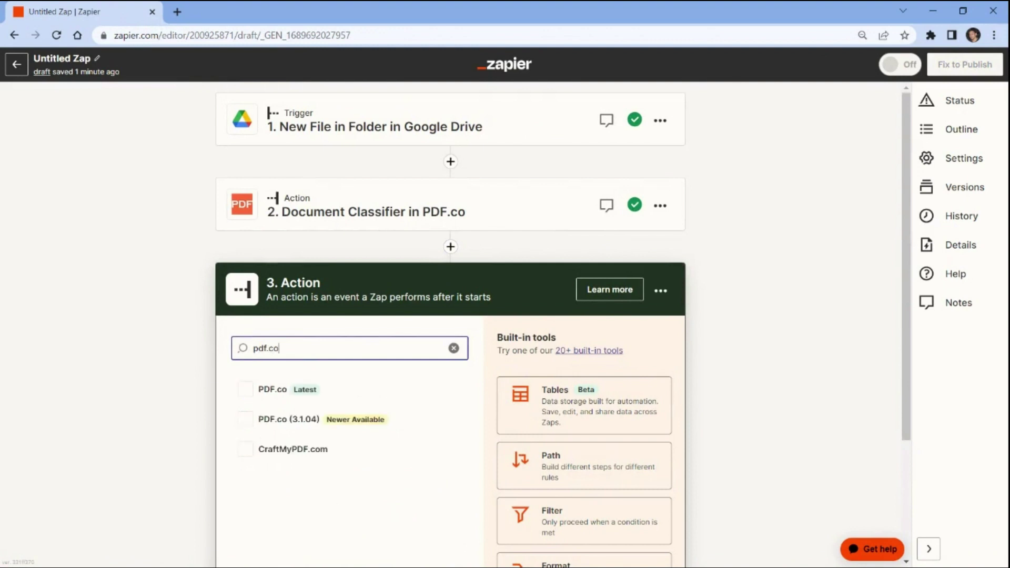
pyautogui.click(269, 393)
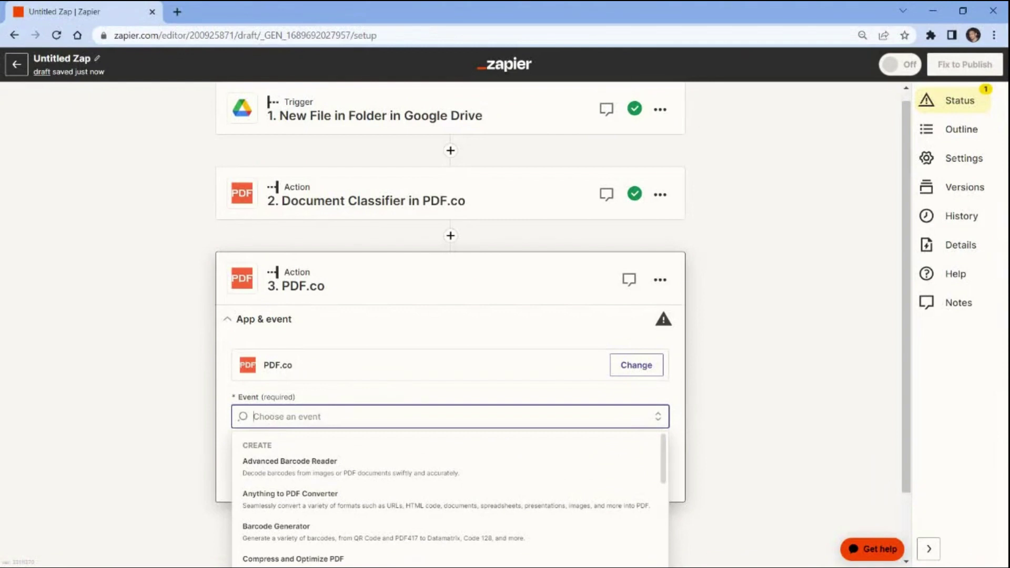
pyautogui.write('parser')
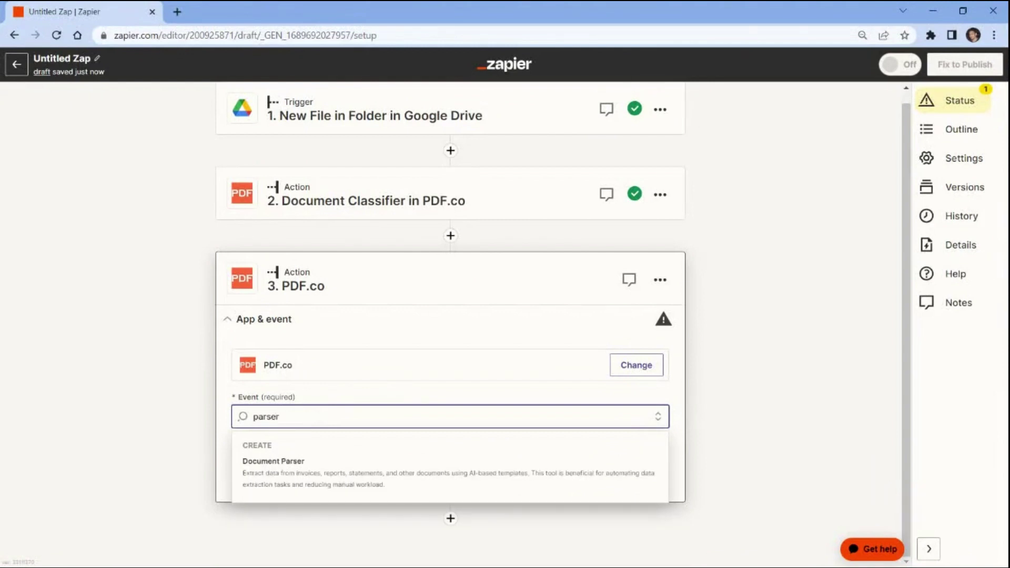
pyautogui.click(263, 464)
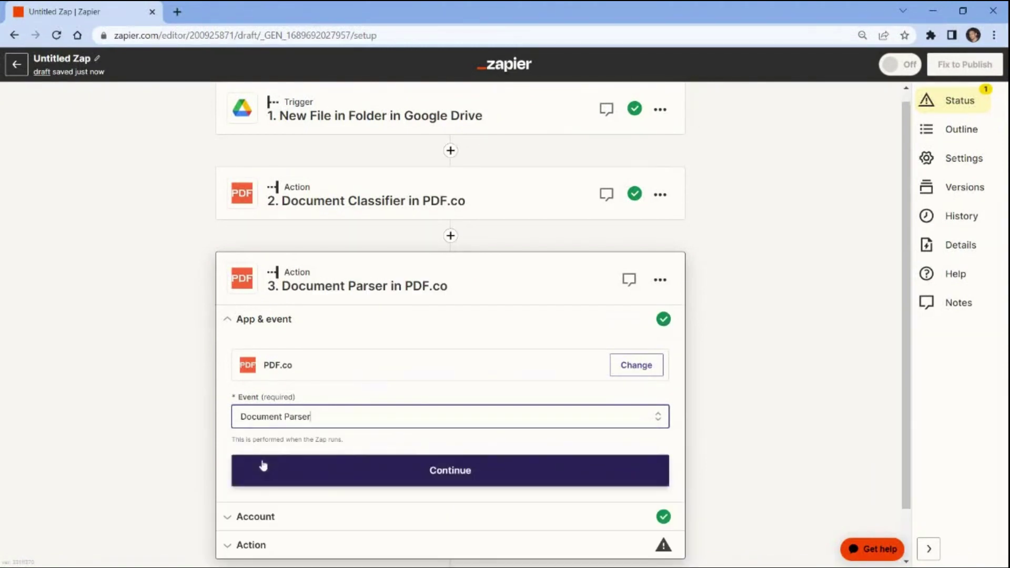
pyautogui.click(263, 465)
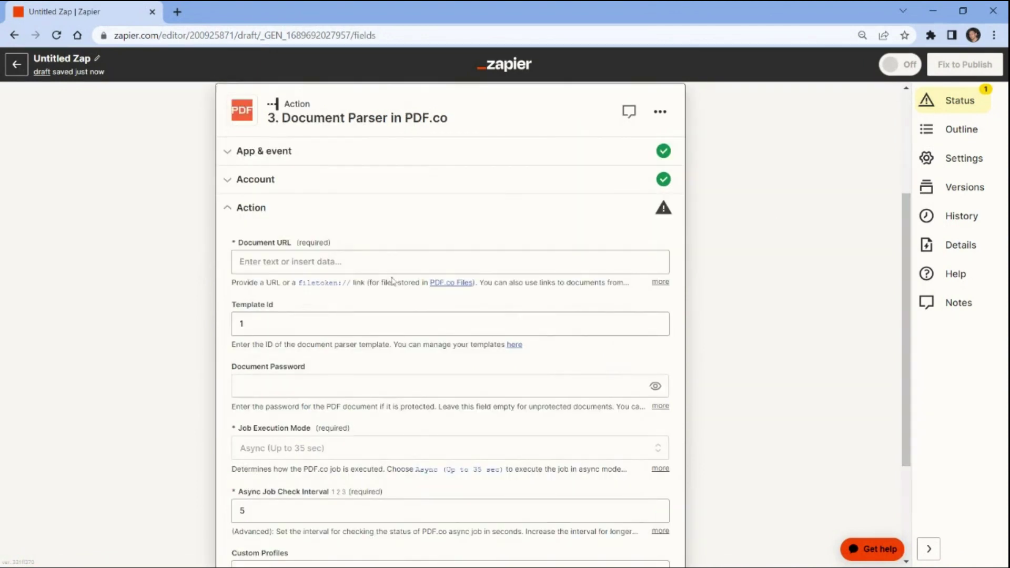
# Step: Map the Document Parser's Document URL to the Web Content Link from the Google Drive trigger
pyautogui.click(350, 263)
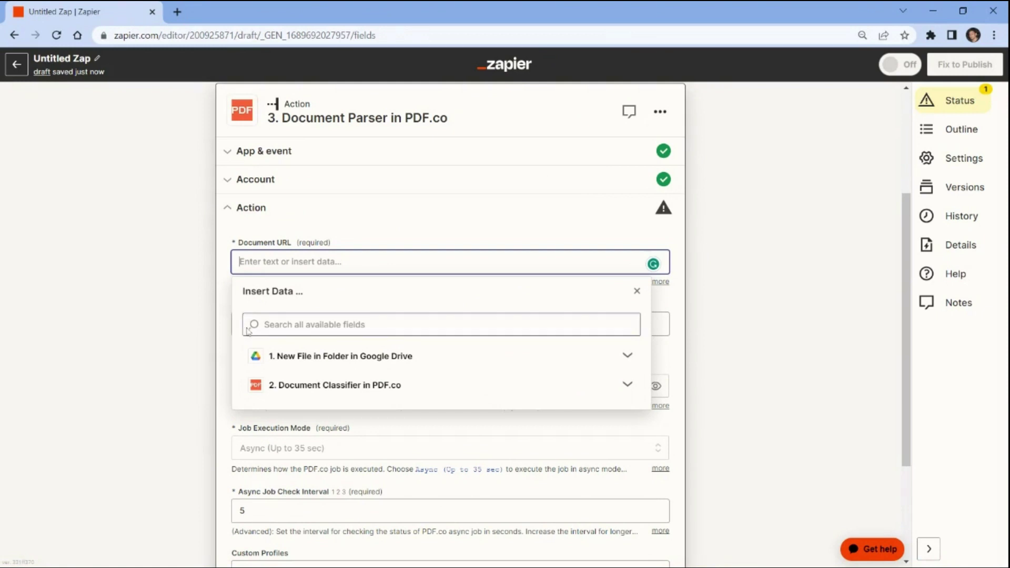
pyautogui.click(256, 356)
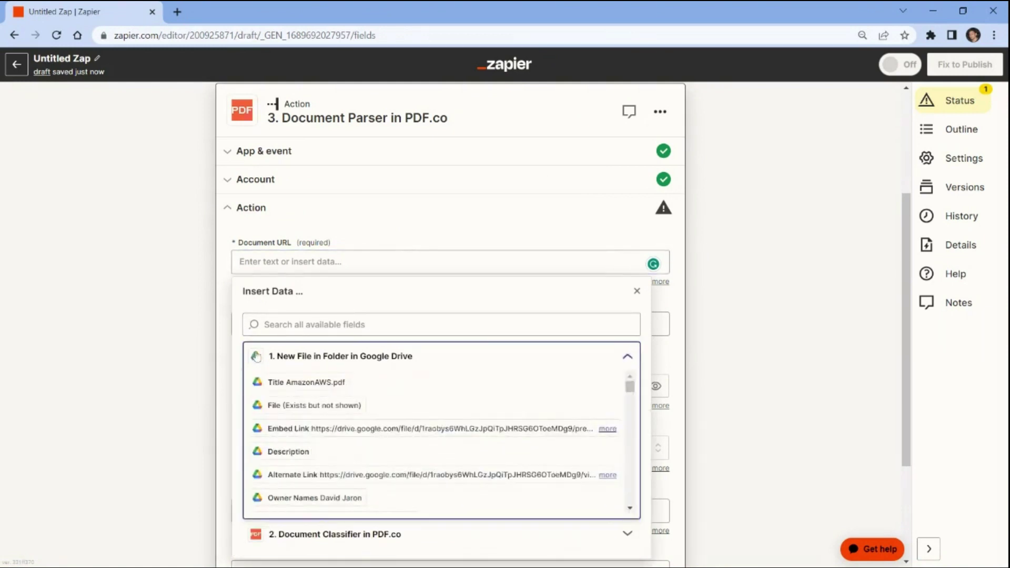
pyautogui.moveTo(630, 388); pyautogui.dragTo(632, 407)
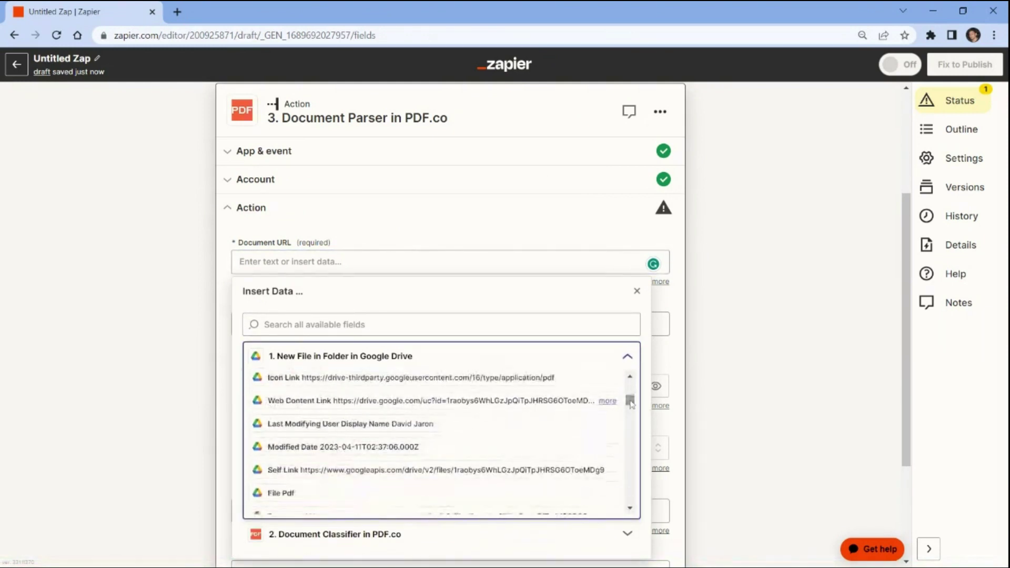
pyautogui.click(539, 402)
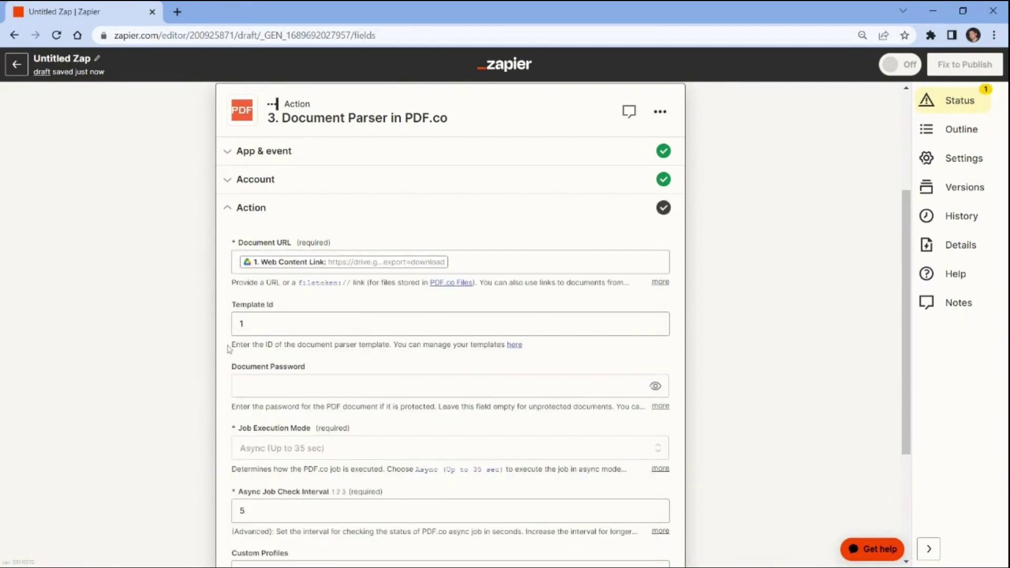
# Step: Set the Document Parser's Template Id to 6640 and test the action
pyautogui.press('Tab')
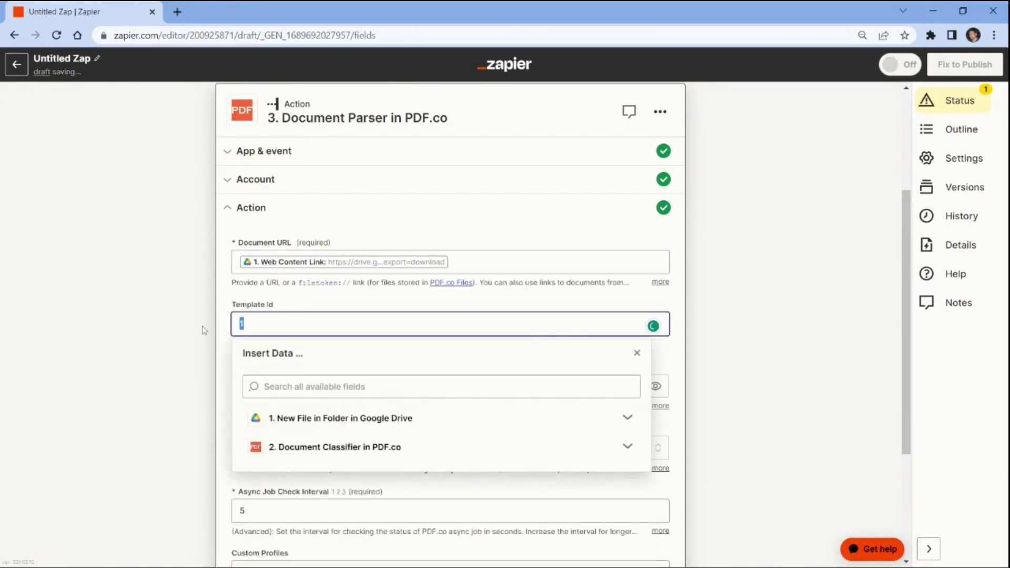
pyautogui.write('6640')
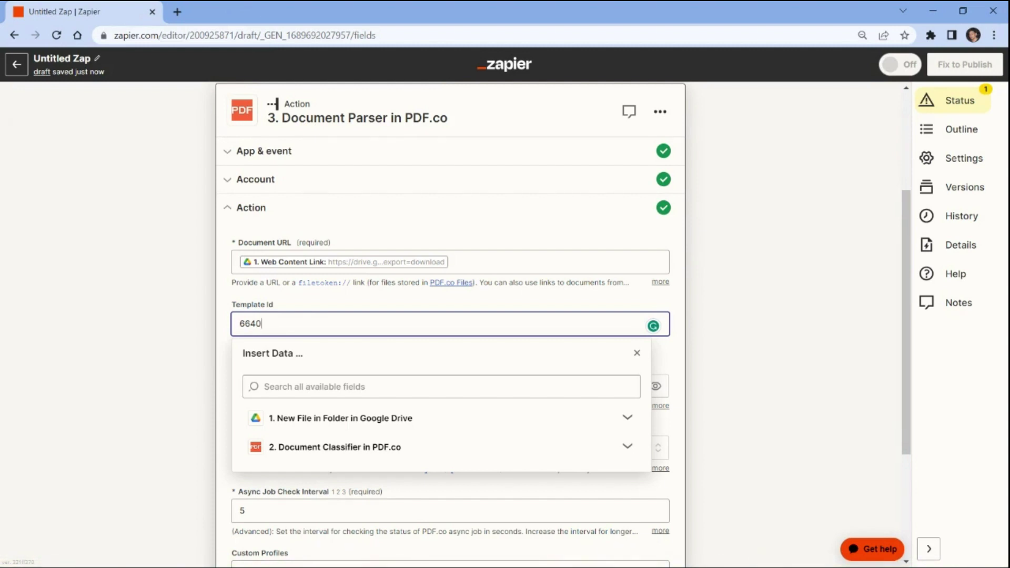
pyautogui.scroll(-4, 205, 330)
pyautogui.click(363, 445)
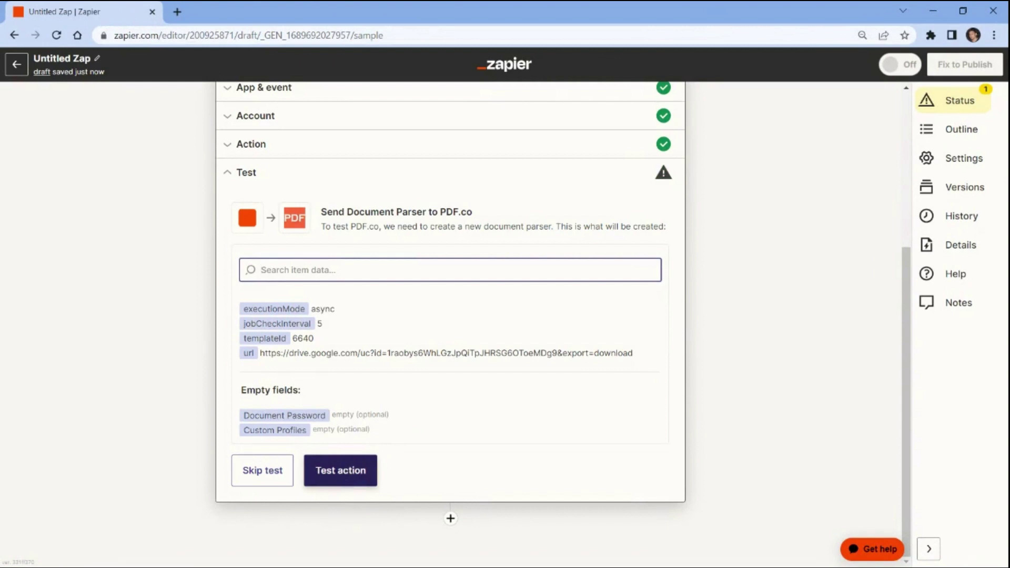
pyautogui.click(341, 471)
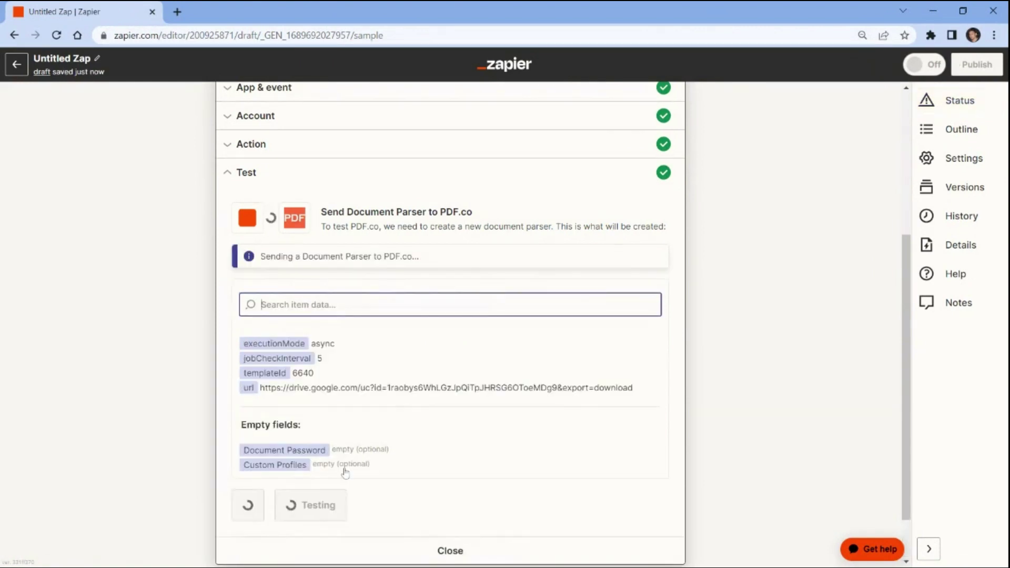
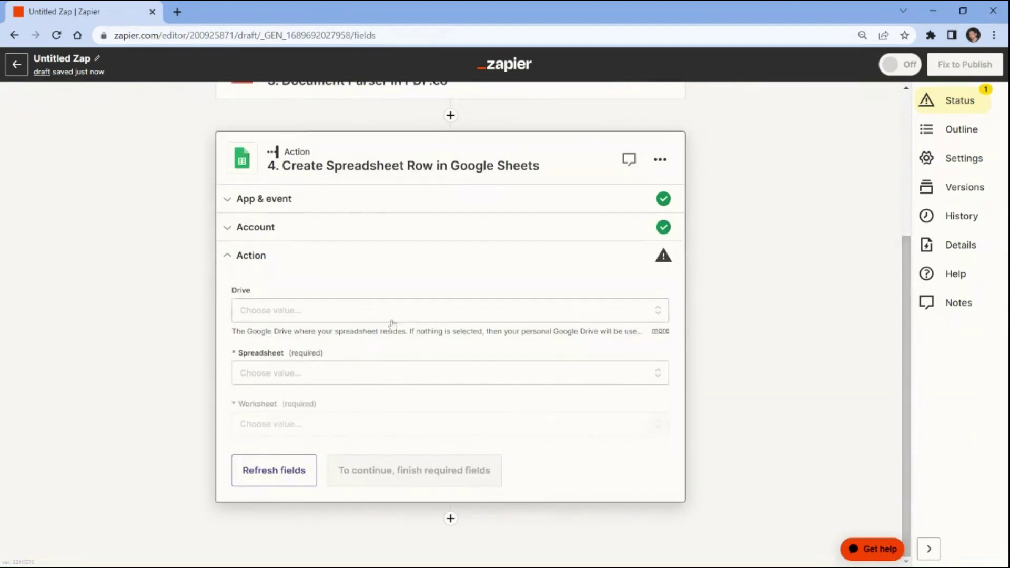
# Step: Set the Google Sheets action's drive to My Google Drive, the spreadsheet to ParseOutput and the worksheet to Sheet1
pyautogui.click(258, 314)
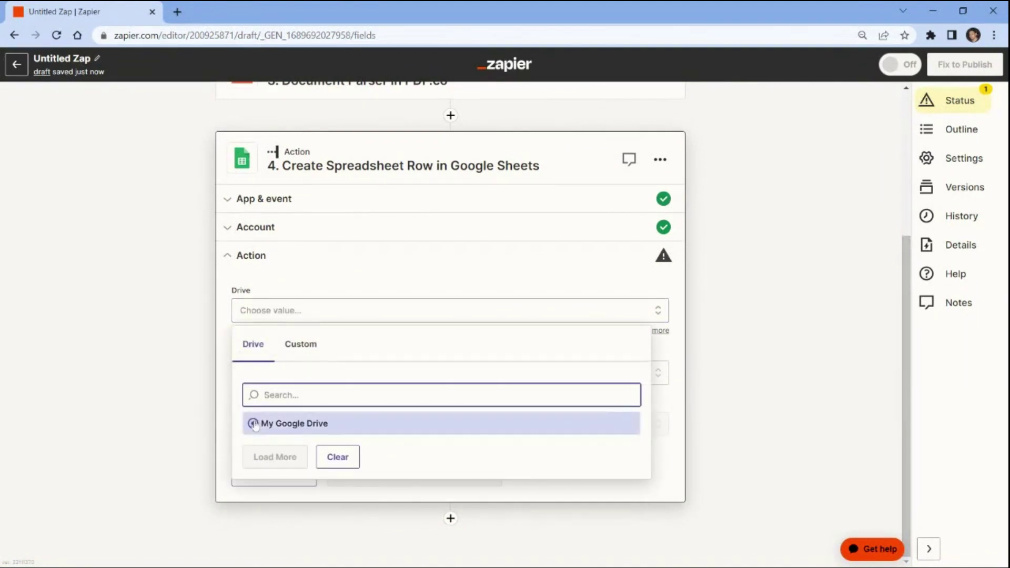
pyautogui.click(255, 424)
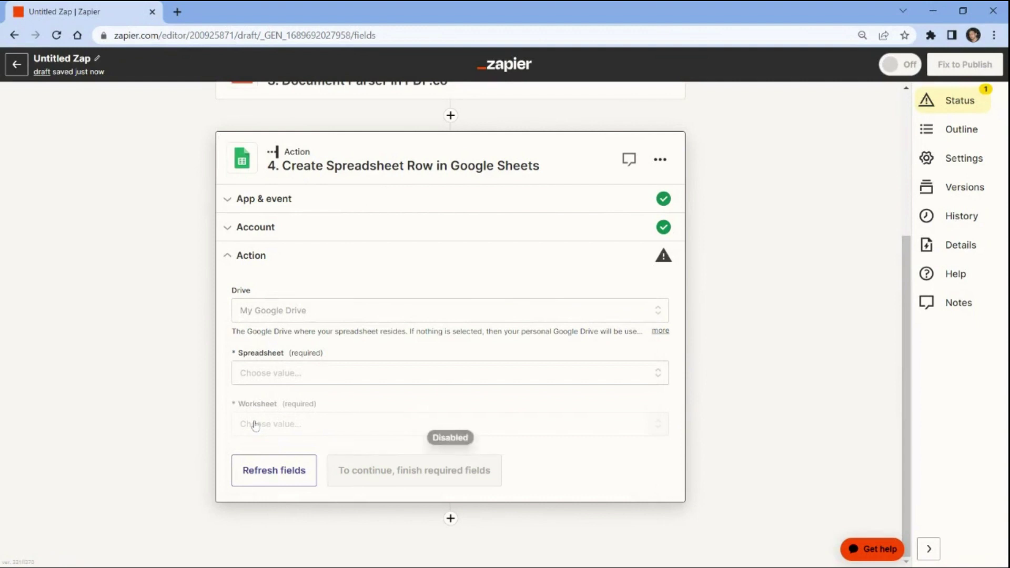
pyautogui.click(242, 374)
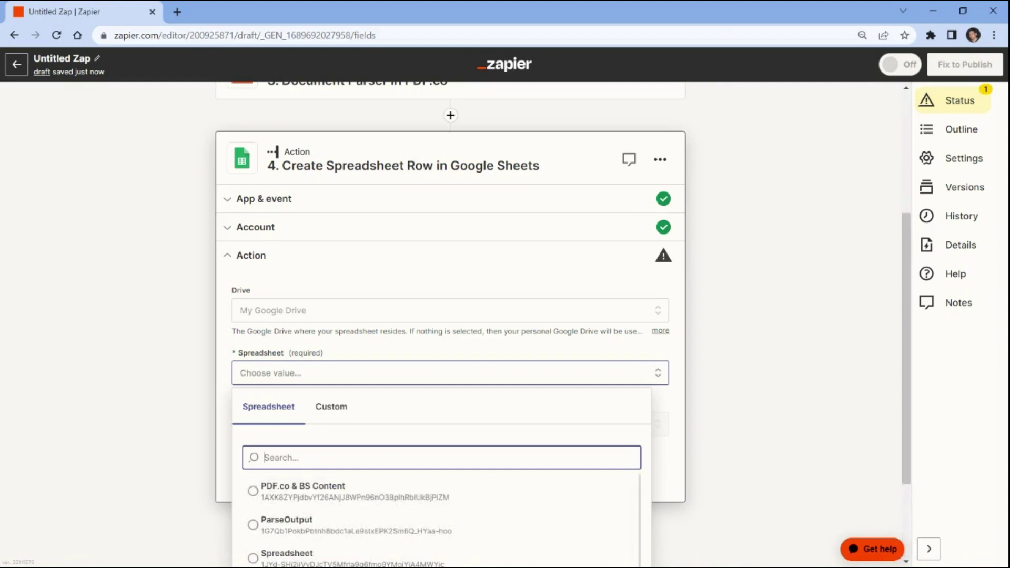
pyautogui.click(253, 526)
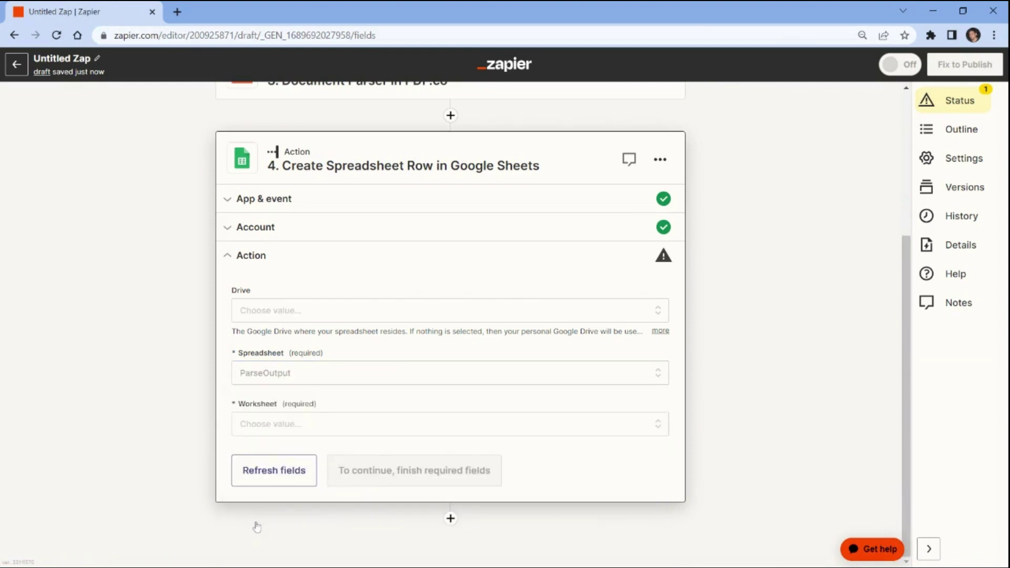
pyautogui.click(247, 424)
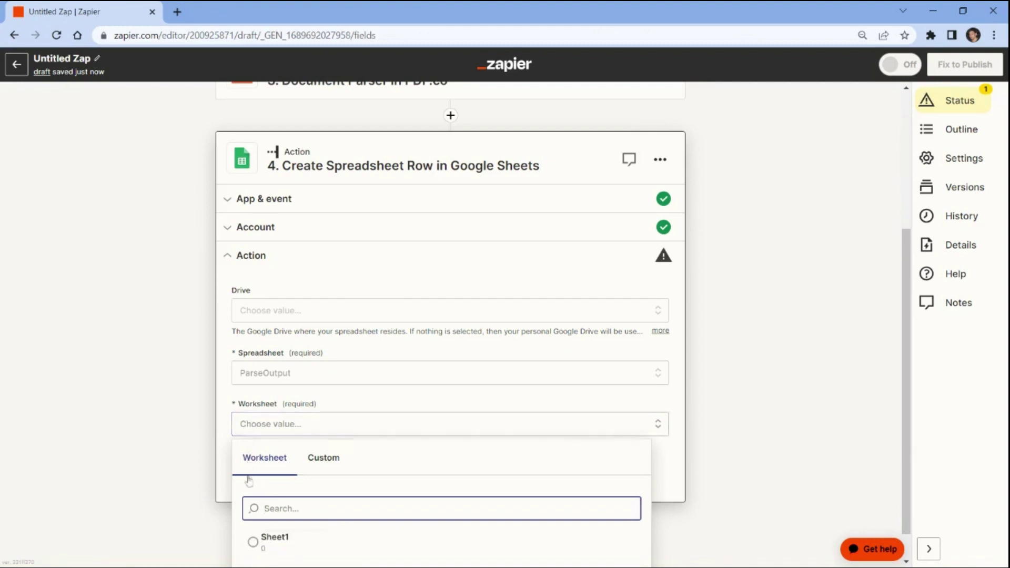
pyautogui.click(253, 542)
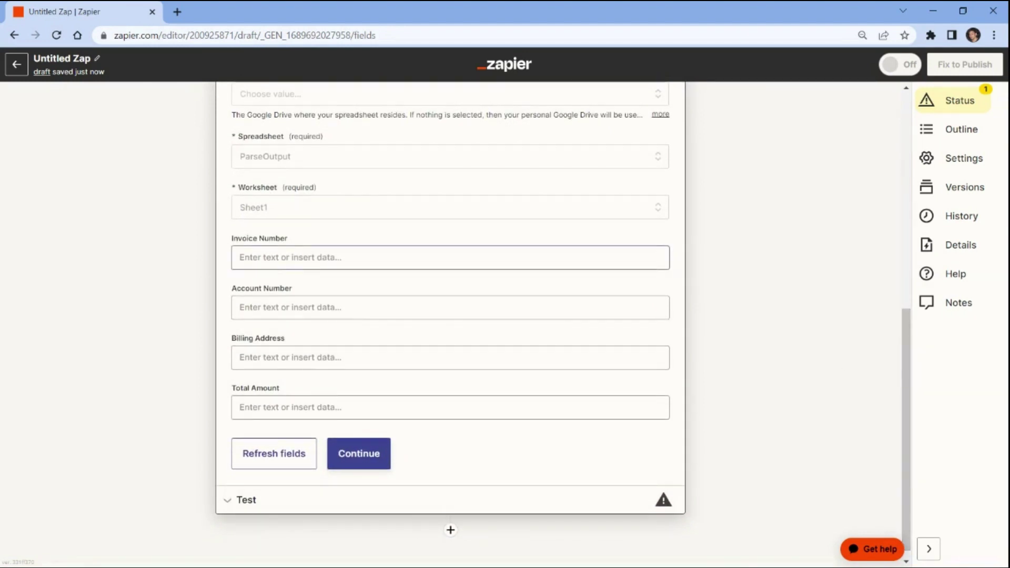
# Step: Map Invoice Number to the Document Parser's Body Object 1 Value and Account Number to its Body Object 4 Value
pyautogui.click(274, 258)
pyautogui.click(261, 406)
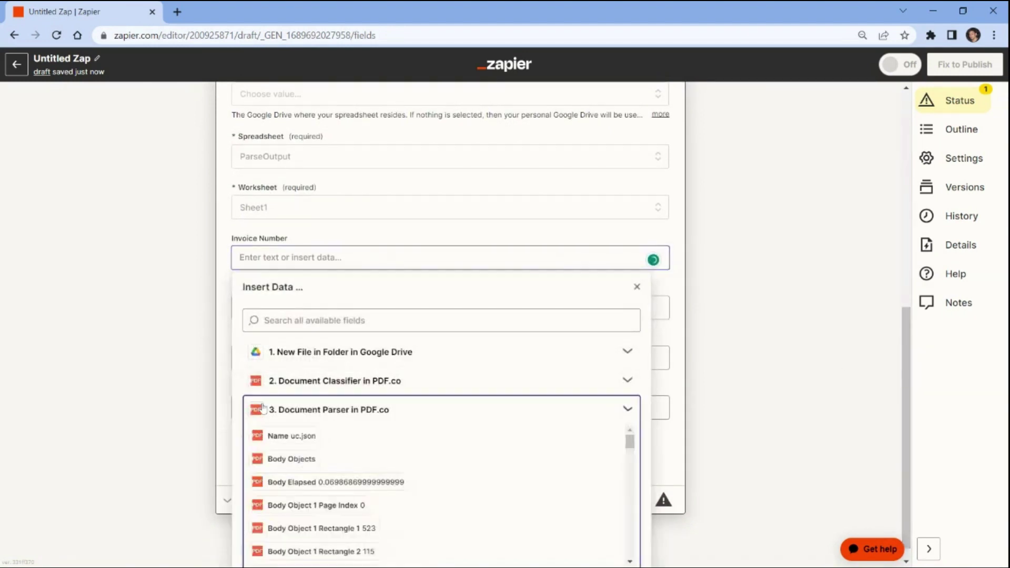
pyautogui.scroll(-3, 369, 436)
pyautogui.click(369, 435)
pyautogui.press('Tab')
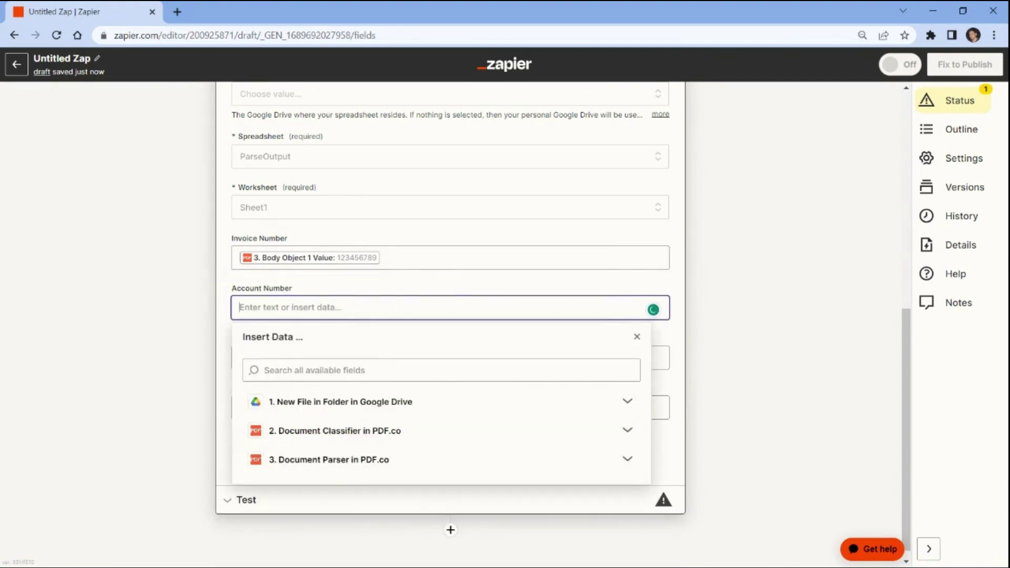
pyautogui.click(279, 459)
pyautogui.click(315, 497)
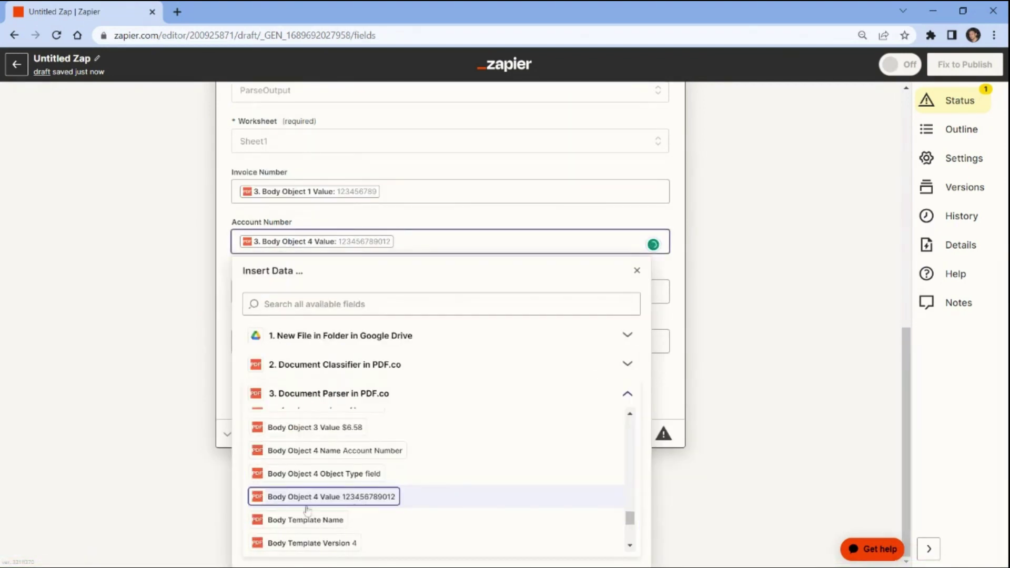
pyautogui.click(202, 497)
# Step: Map Billing Address to the Document Parser's Body Object 2 Value and Total Amount to its Body Object 3 Value
pyautogui.press('Tab')
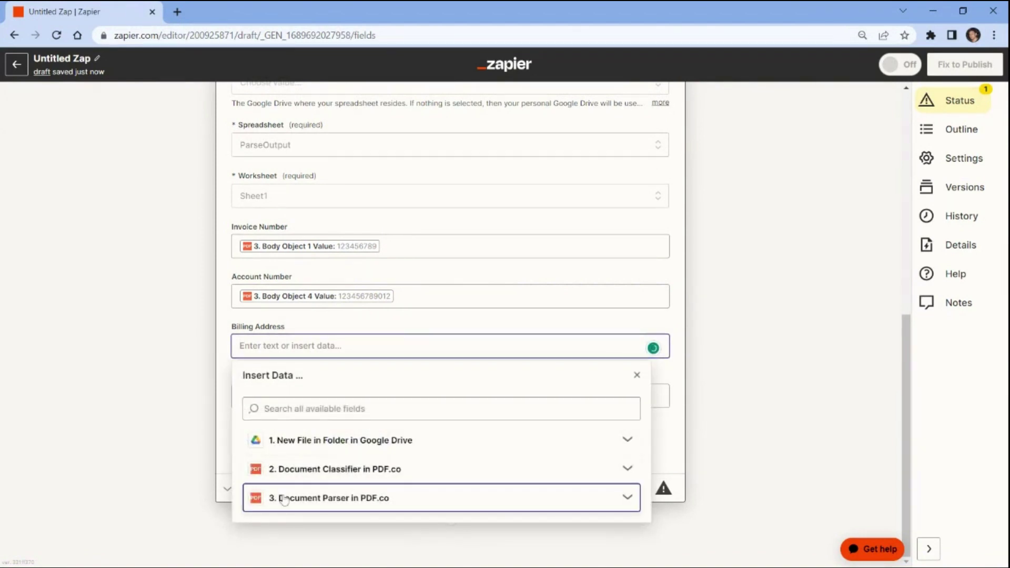
pyautogui.click(284, 500)
pyautogui.click(274, 532)
pyautogui.click(141, 532)
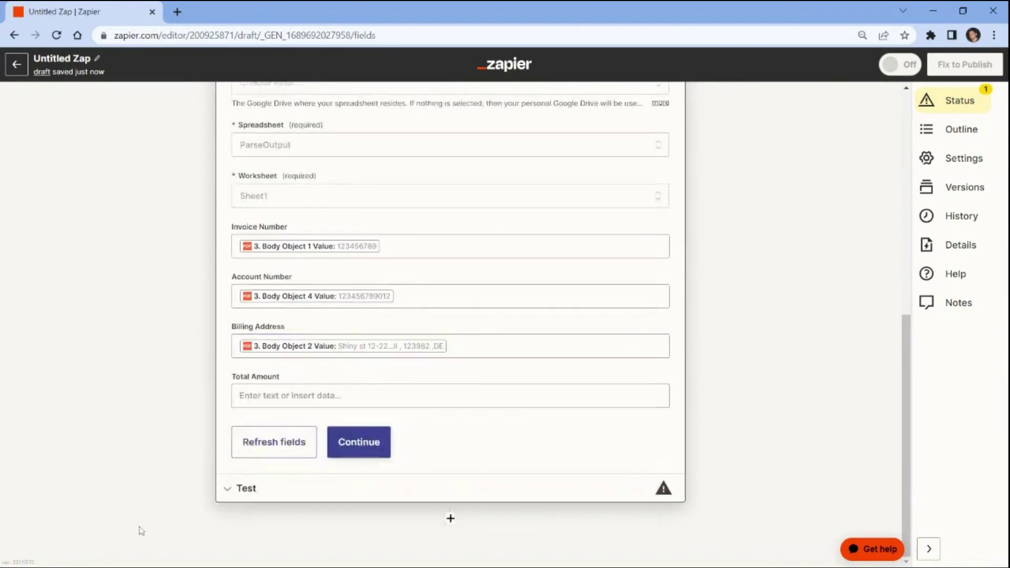
pyautogui.click(240, 397)
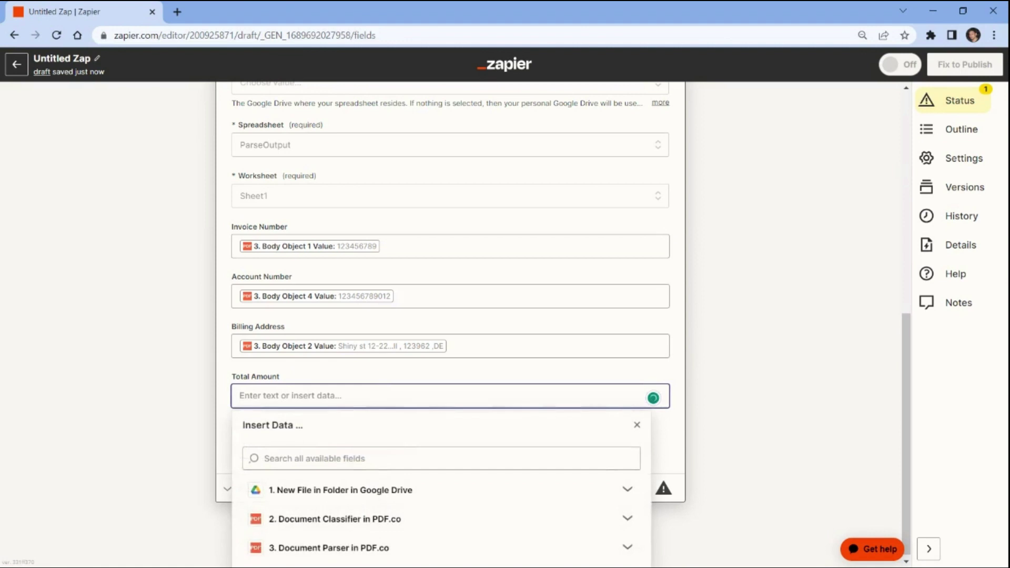
pyautogui.click(270, 547)
pyautogui.click(347, 502)
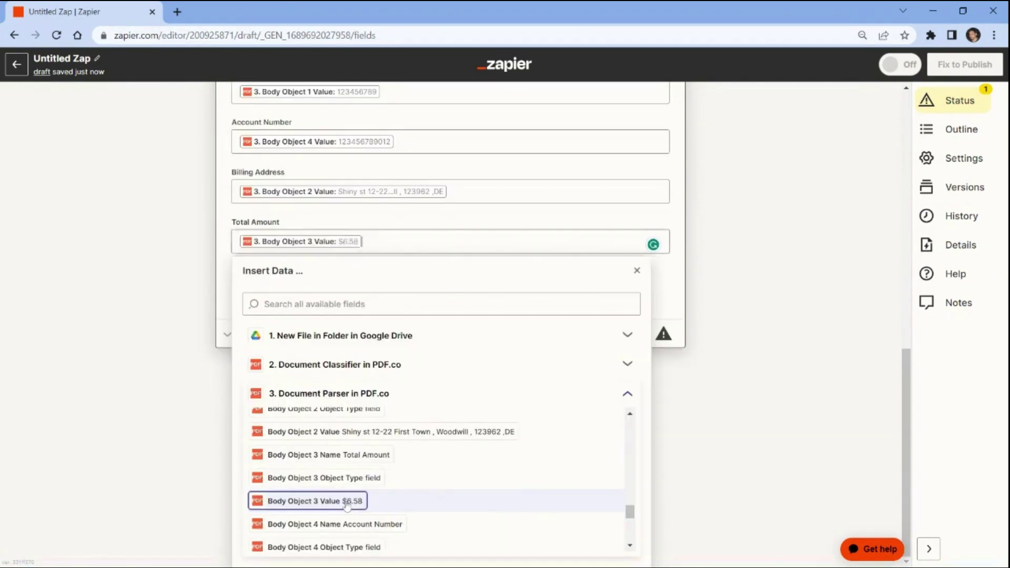
pyautogui.click(216, 486)
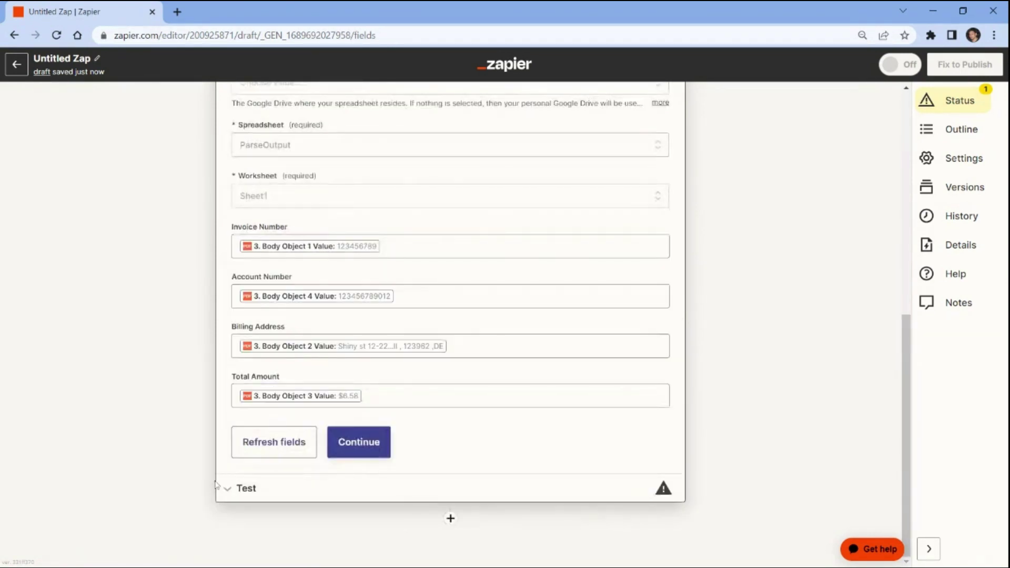
# Step: Finish the Create Spreadsheet Row setup and test the action by sending a row to Google Sheets
pyautogui.click(354, 442)
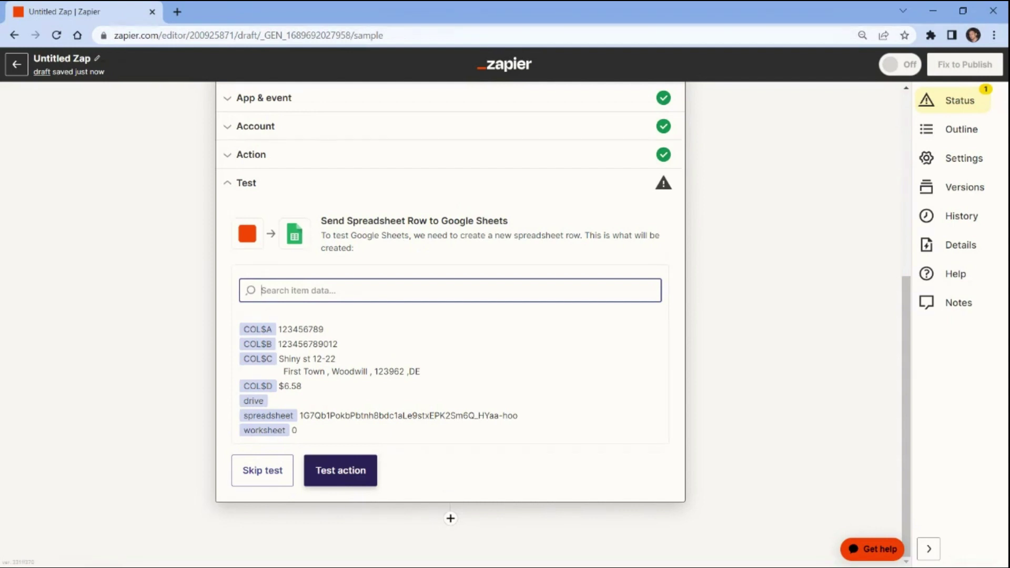
pyautogui.click(340, 471)
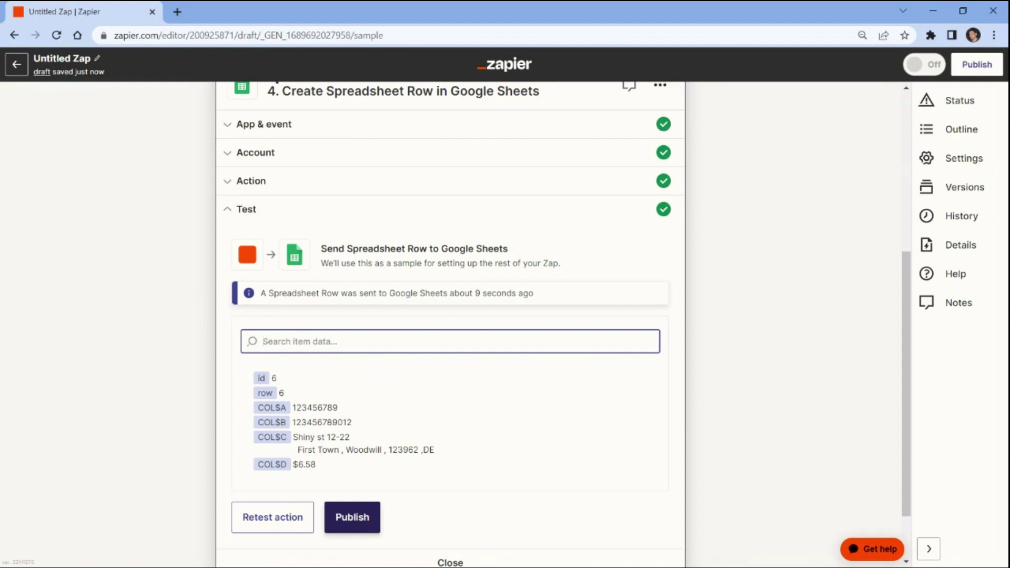
pyautogui.hotkey('alt', 'Tab')
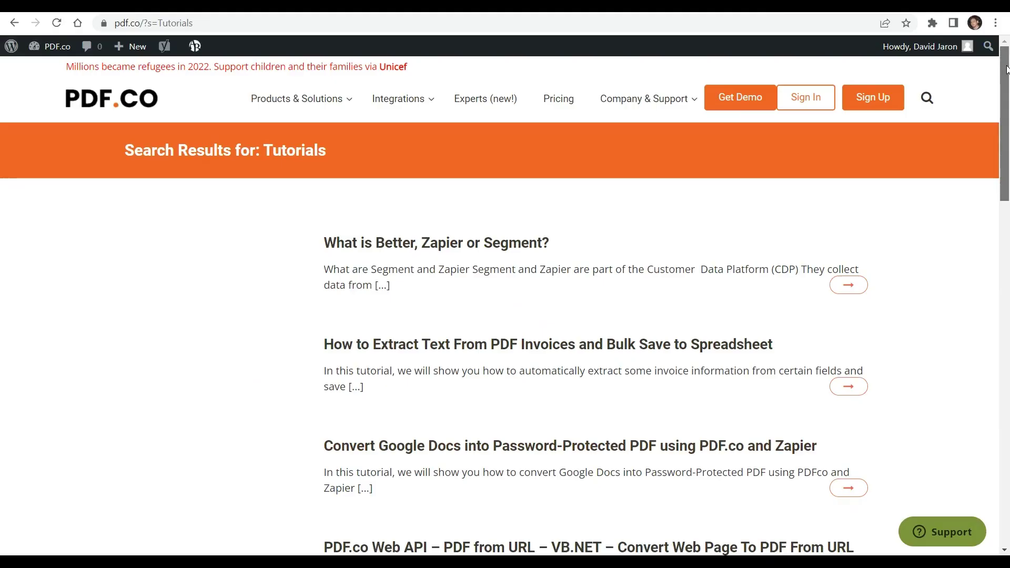
pyautogui.moveTo(1007, 69); pyautogui.dragTo(1007, 210)
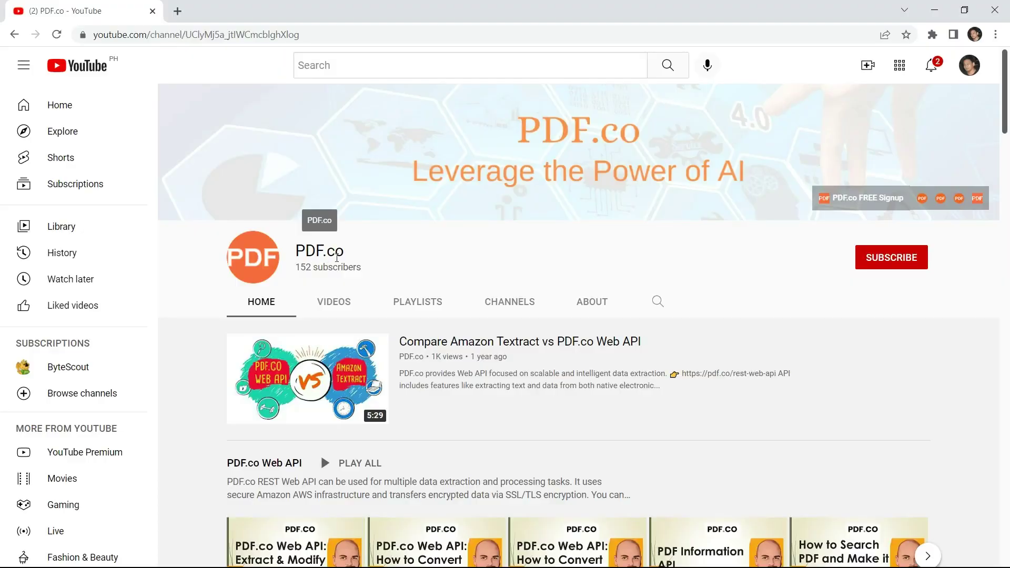
pyautogui.scroll(-10, 1007, 226)
pyautogui.moveTo(1008, 227); pyautogui.dragTo(1008, 288)
# Step: Subscribe to the PDF.co YouTube channel and set its notifications to All
pyautogui.click(902, 260)
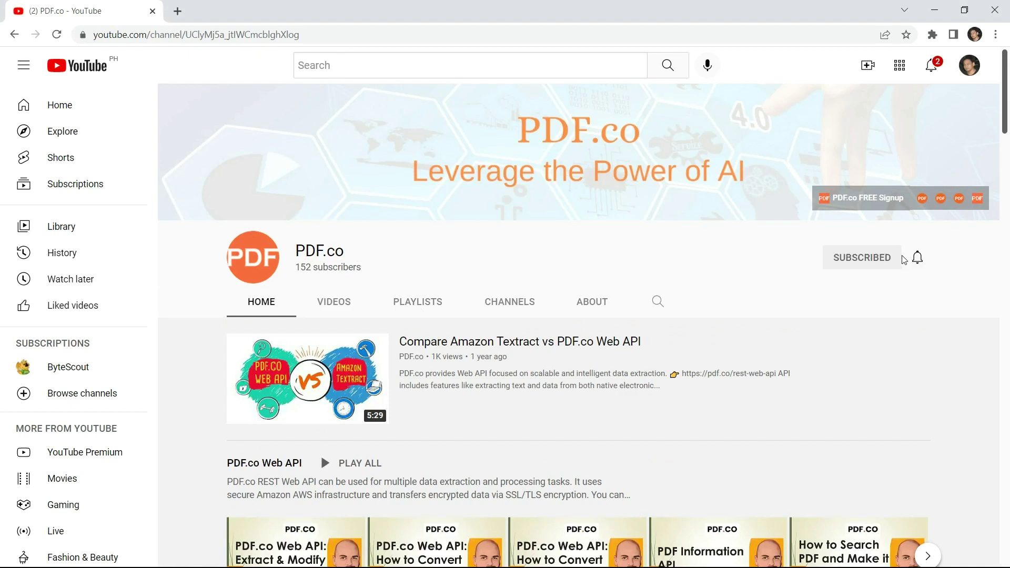
pyautogui.click(916, 260)
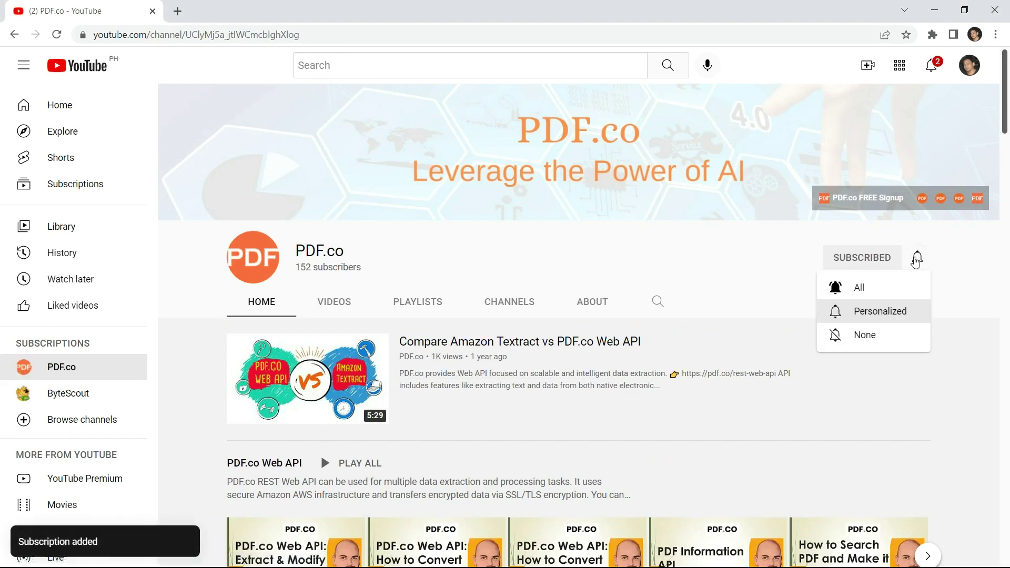
pyautogui.click(867, 289)
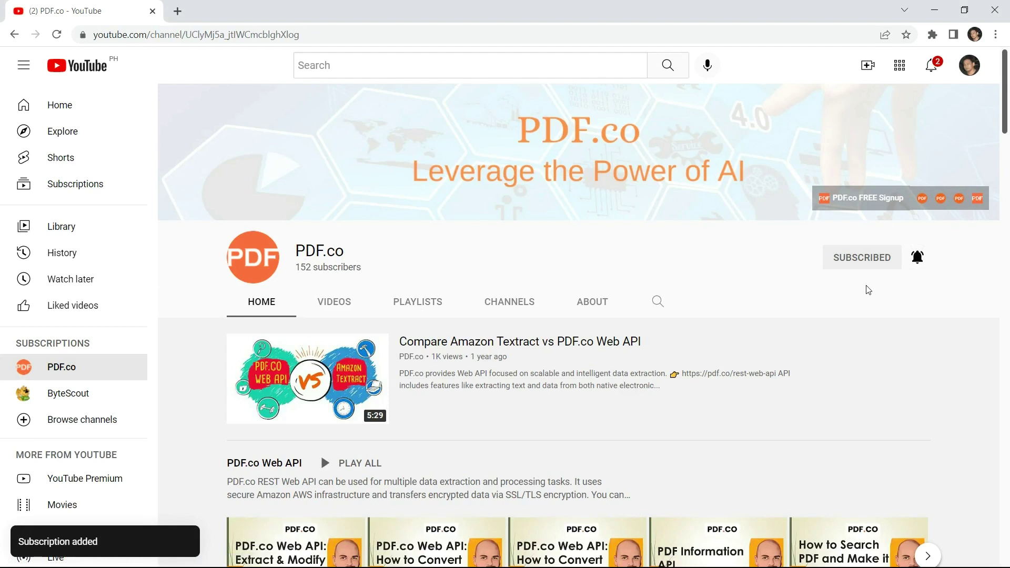